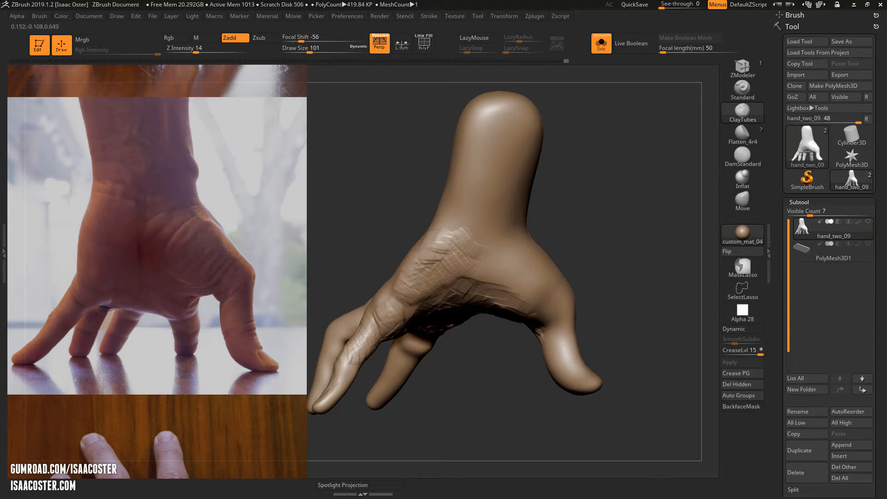
# Smooth and refine the clay forms along the pinky side of the palm
pyautogui.keyDown('shift'); pyautogui.moveTo(419, 263); pyautogui.dragTo(425, 237); pyautogui.keyUp('shift')
pyautogui.moveTo(401, 203); pyautogui.dragTo(389, 197)
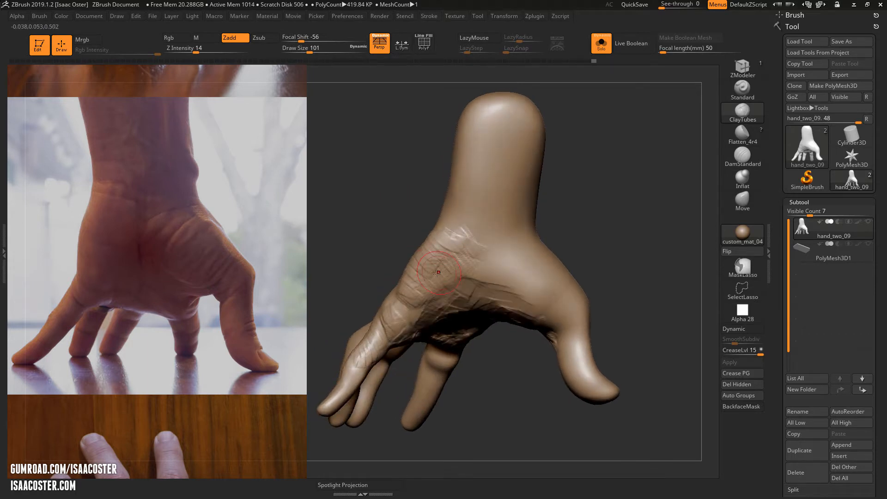
pyautogui.moveTo(552, 193); pyautogui.dragTo(512, 203)
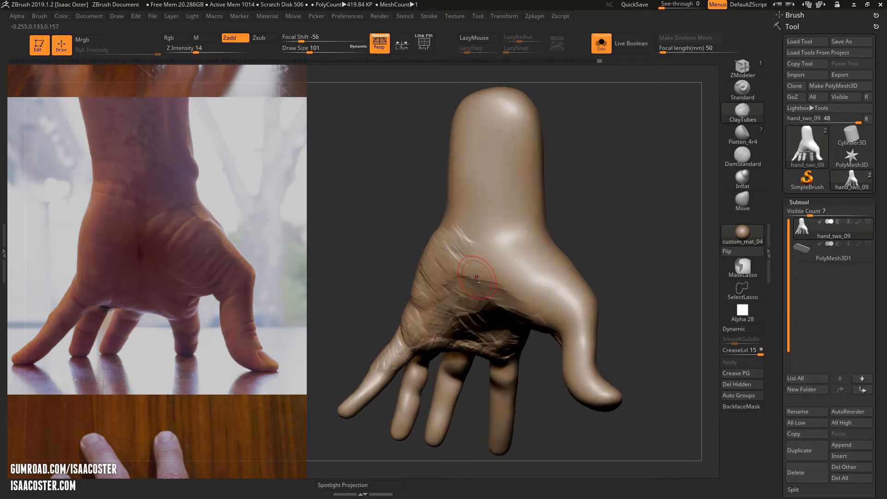
# Build up the centre of the palm and the thumb's base with ClayTubes strokes, reaching the wrist crease
pyautogui.moveTo(475, 279)
pyautogui.mouseDown()
pyautogui.moveTo(469, 266)
pyautogui.moveTo(480, 256)
pyautogui.moveTo(494, 276)
pyautogui.moveTo(489, 265)
pyautogui.moveTo(478, 284)
pyautogui.moveTo(497, 258)
pyautogui.moveTo(514, 254)
pyautogui.mouseUp()
pyautogui.moveTo(576, 210); pyautogui.dragTo(571, 181)
pyautogui.moveTo(522, 271)
pyautogui.mouseDown()
pyautogui.moveTo(506, 260)
pyautogui.moveTo(517, 258)
pyautogui.mouseUp()
pyautogui.moveTo(565, 233); pyautogui.dragTo(573, 254)
pyautogui.moveTo(547, 274)
pyautogui.mouseDown()
pyautogui.moveTo(529, 294)
pyautogui.moveTo(526, 261)
pyautogui.moveTo(488, 254)
pyautogui.moveTo(495, 238)
pyautogui.moveTo(481, 231)
pyautogui.mouseUp()
pyautogui.moveTo(568, 176); pyautogui.dragTo(561, 193)
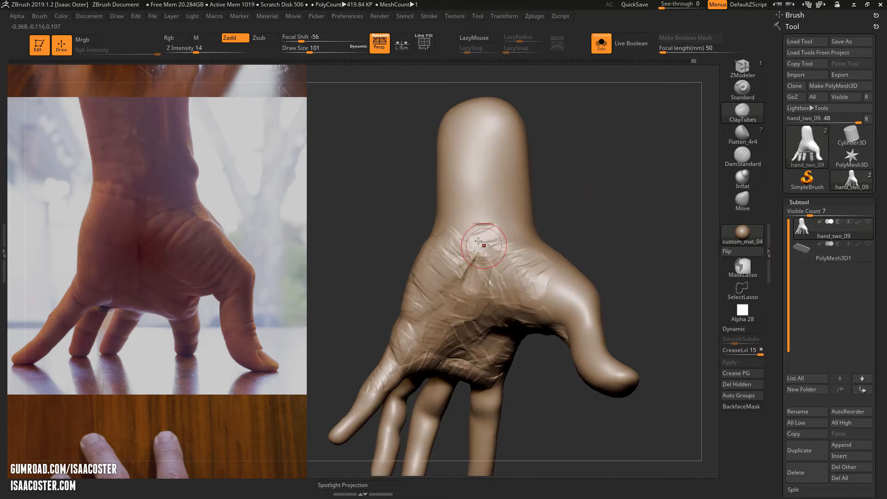
# Build up tendon forms along the inner wrist and forearm with ClayTubes
pyautogui.moveTo(483, 245)
pyautogui.mouseDown()
pyautogui.moveTo(466, 230)
pyautogui.moveTo(495, 221)
pyautogui.moveTo(465, 192)
pyautogui.moveTo(481, 181)
pyautogui.moveTo(463, 149)
pyautogui.mouseUp()
pyautogui.moveTo(473, 149)
pyautogui.mouseDown()
pyautogui.moveTo(489, 154)
pyautogui.moveTo(490, 167)
pyautogui.mouseUp()
pyautogui.moveTo(487, 163); pyautogui.dragTo(493, 173)
pyautogui.moveTo(575, 175)
pyautogui.mouseDown()
pyautogui.moveTo(589, 165)
pyautogui.moveTo(562, 134)
pyautogui.mouseUp()
# Refine the hollow of the palm and its pinky-side heel with ClayTubes strokes
pyautogui.moveTo(486, 240); pyautogui.dragTo(441, 291)
pyautogui.moveTo(500, 332); pyautogui.dragTo(517, 305)
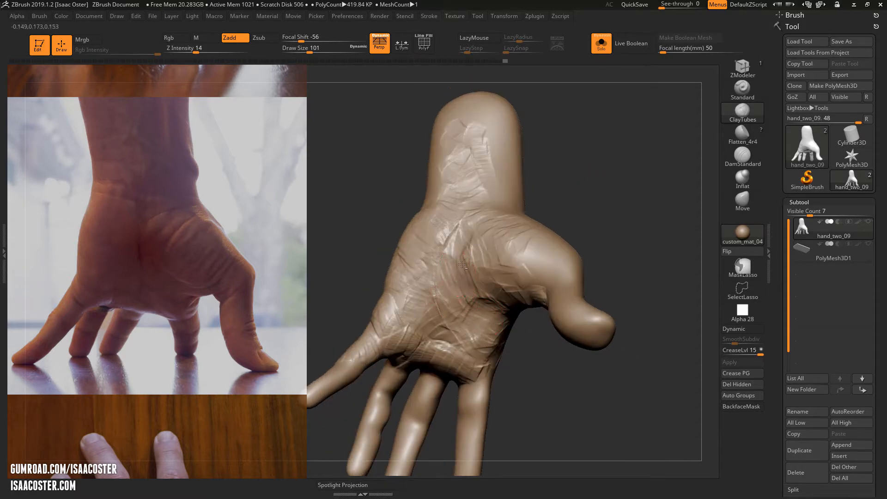
pyautogui.moveTo(460, 309); pyautogui.dragTo(435, 300)
pyautogui.moveTo(359, 255); pyautogui.dragTo(399, 259)
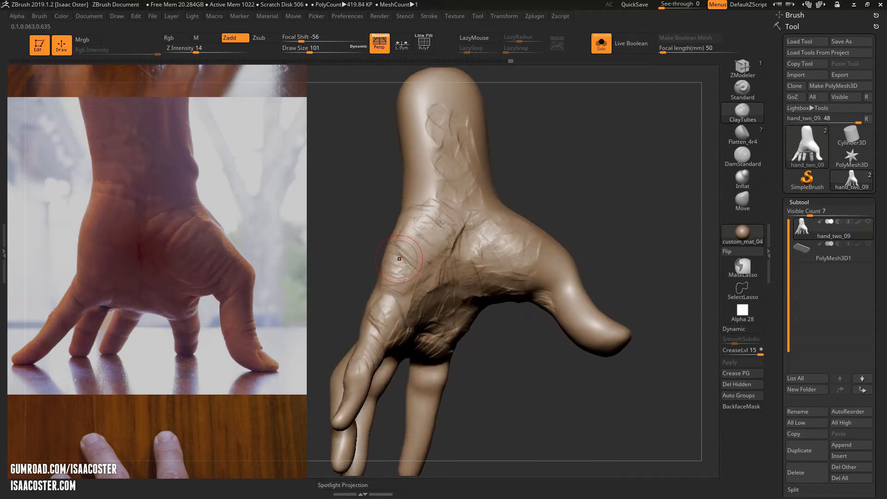
# Extend the thumb pad's folds towards the thumb joint with ClayTubes, reducing the draw size to 71 for the finer forms
pyautogui.moveTo(575, 127)
pyautogui.mouseDown()
pyautogui.moveTo(574, 112)
pyautogui.moveTo(575, 143)
pyautogui.moveTo(566, 137)
pyautogui.moveTo(575, 143)
pyautogui.moveTo(621, 149)
pyautogui.mouseUp()
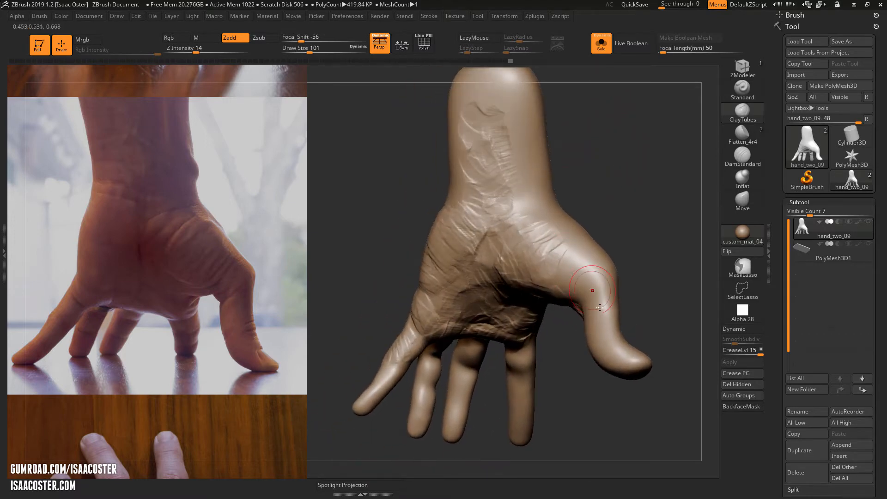
pyautogui.moveTo(650, 208); pyautogui.dragTo(647, 219)
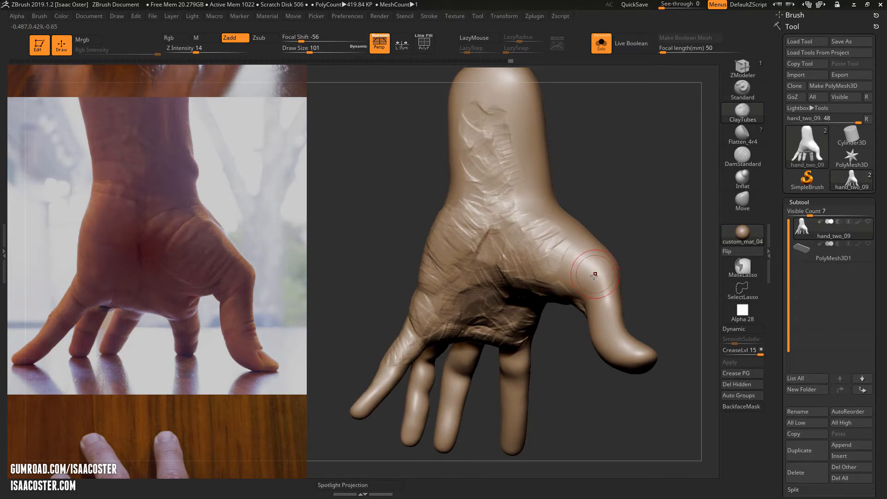
pyautogui.moveTo(569, 329); pyautogui.dragTo(566, 317)
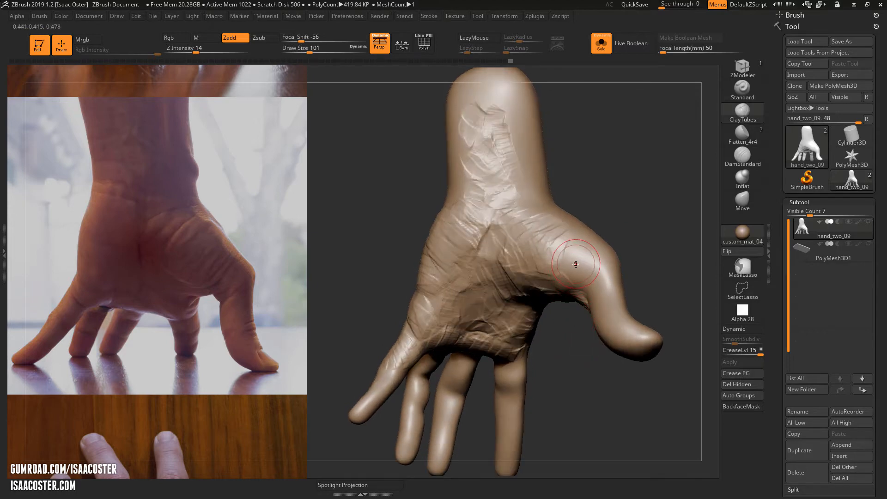
pyautogui.moveTo(575, 258)
pyautogui.mouseDown()
pyautogui.moveTo(576, 247)
pyautogui.moveTo(567, 256)
pyautogui.moveTo(583, 261)
pyautogui.mouseUp()
pyautogui.press('s')
pyautogui.keyDown('alt'); pyautogui.moveTo(592, 260); pyautogui.dragTo(582, 268); pyautogui.keyUp('alt')
pyautogui.moveTo(630, 185)
pyautogui.mouseDown()
pyautogui.moveTo(631, 223)
pyautogui.moveTo(599, 227)
pyautogui.mouseUp()
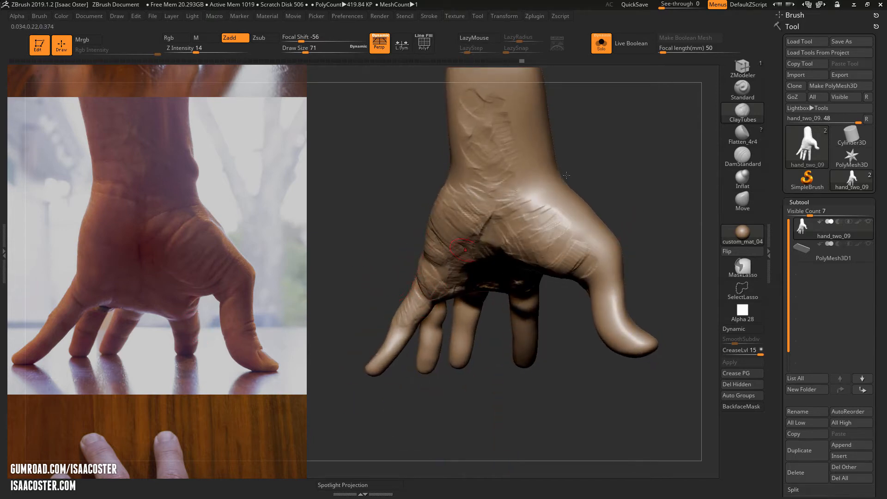
pyautogui.moveTo(566, 175)
pyautogui.mouseDown()
pyautogui.moveTo(619, 182)
pyautogui.moveTo(641, 200)
pyautogui.moveTo(629, 199)
pyautogui.moveTo(643, 197)
pyautogui.mouseUp()
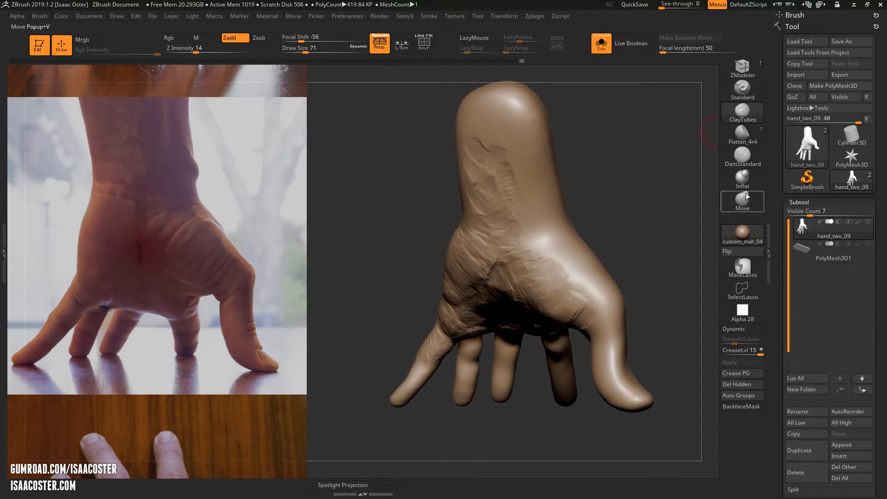
# Reposition the pinky and ring fingers with the Move brush at draw size 386
pyautogui.click(744, 196)
pyautogui.press('s')
pyautogui.moveTo(456, 380); pyautogui.dragTo(467, 380)
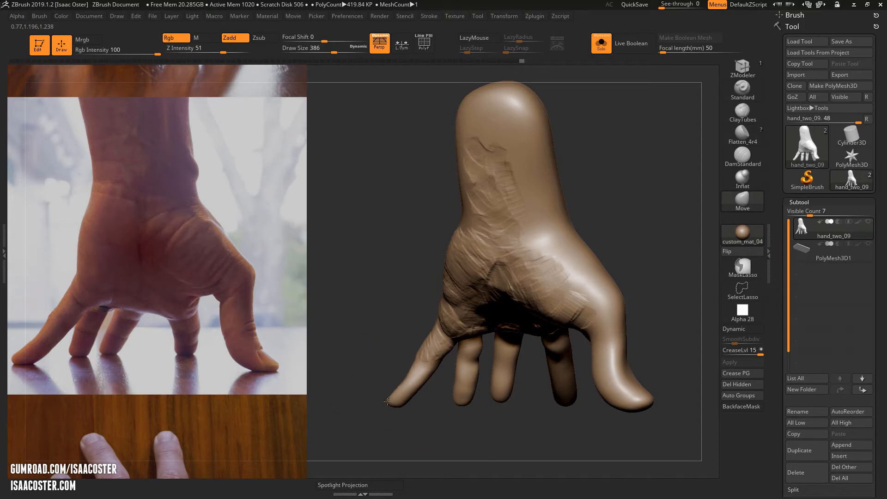
pyautogui.moveTo(387, 401); pyautogui.dragTo(389, 397)
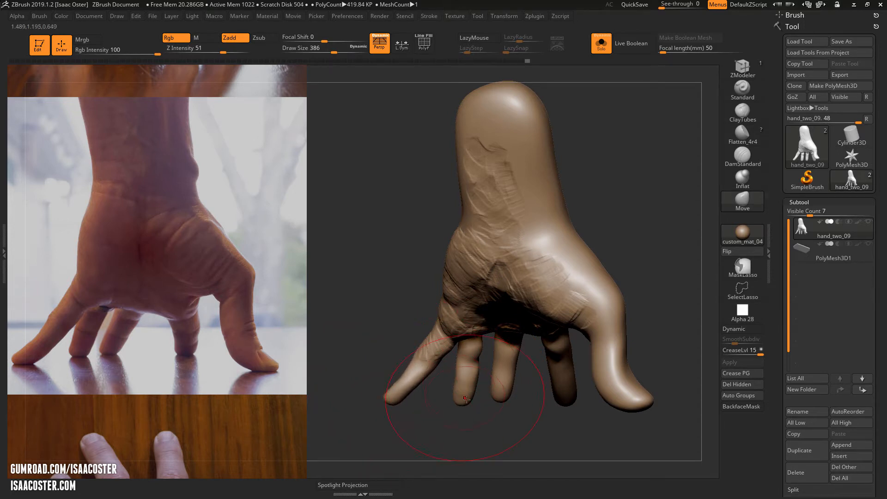
pyautogui.moveTo(466, 399); pyautogui.dragTo(451, 398)
# Lower the hand by four subdivision levels and reshape the palm's lower edge with the Move brush, reducing the draw size to 163
pyautogui.hotkey('shift', 'd')
pyautogui.hotkey('shift', 'd')
pyautogui.hotkey('shift', 'd')
pyautogui.hotkey('shift', 'd')
pyautogui.press('[')
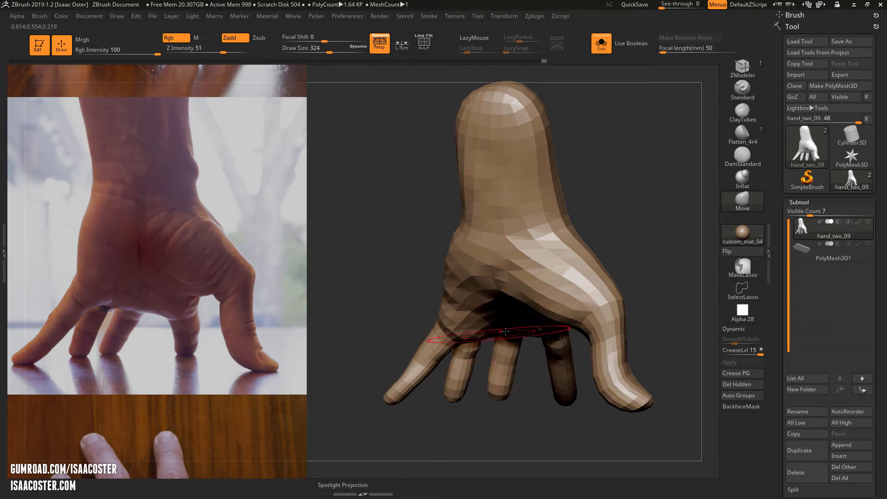
pyautogui.press('[')
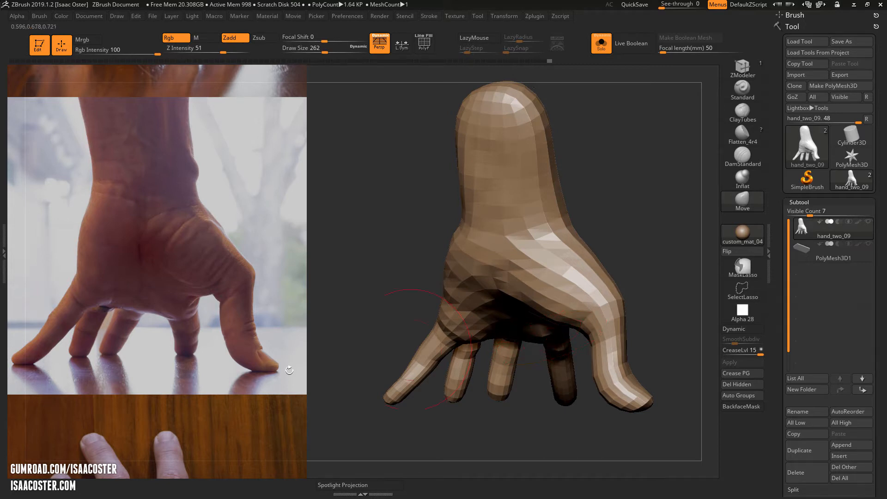
pyautogui.press('s')
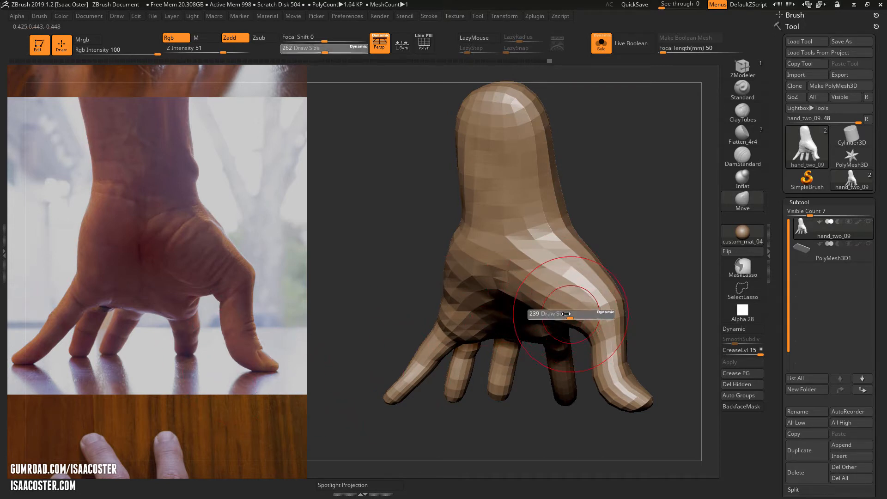
pyautogui.moveTo(566, 313); pyautogui.dragTo(549, 313)
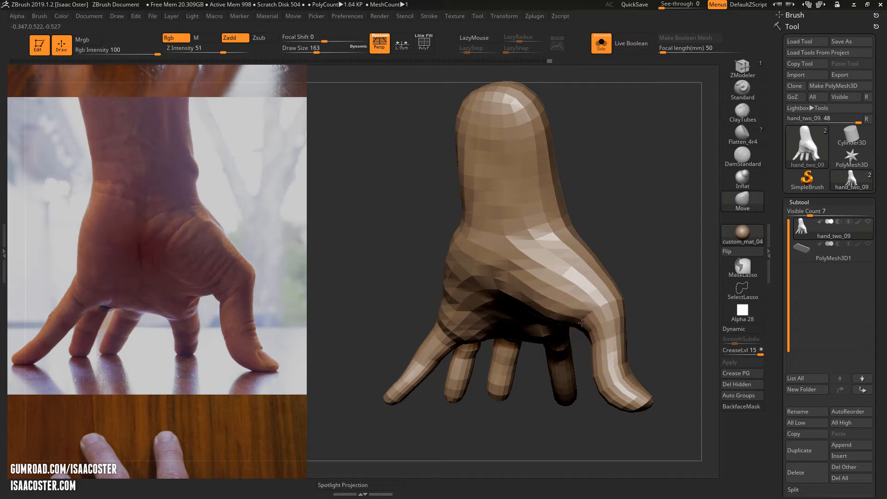
pyautogui.moveTo(369, 272)
pyautogui.mouseDown()
pyautogui.moveTo(463, 198)
pyautogui.moveTo(452, 191)
pyautogui.moveTo(418, 258)
pyautogui.moveTo(397, 212)
pyautogui.moveTo(359, 265)
pyautogui.moveTo(430, 312)
pyautogui.moveTo(390, 339)
pyautogui.moveTo(390, 358)
pyautogui.moveTo(372, 356)
pyautogui.mouseUp()
# Raise the hand by three subdivision levels and adjust the finger and thumb shapes with the Move brush, ending at draw size 167
pyautogui.press('[')
pyautogui.press('d')
pyautogui.press('d')
pyautogui.press('d')
pyautogui.press('s')
pyautogui.moveTo(463, 388)
pyautogui.mouseDown()
pyautogui.moveTo(475, 405)
pyautogui.moveTo(486, 398)
pyautogui.mouseUp()
pyautogui.press('s')
pyautogui.press('s')
pyautogui.moveTo(351, 342)
pyautogui.keyDown('alt'); pyautogui.mouseDown()
pyautogui.moveTo(337, 348)
pyautogui.moveTo(459, 307)
pyautogui.moveTo(456, 245)
pyautogui.moveTo(619, 253)
pyautogui.moveTo(533, 379)
pyautogui.moveTo(550, 378)
pyautogui.mouseUp(); pyautogui.keyUp('alt')
pyautogui.press('s')
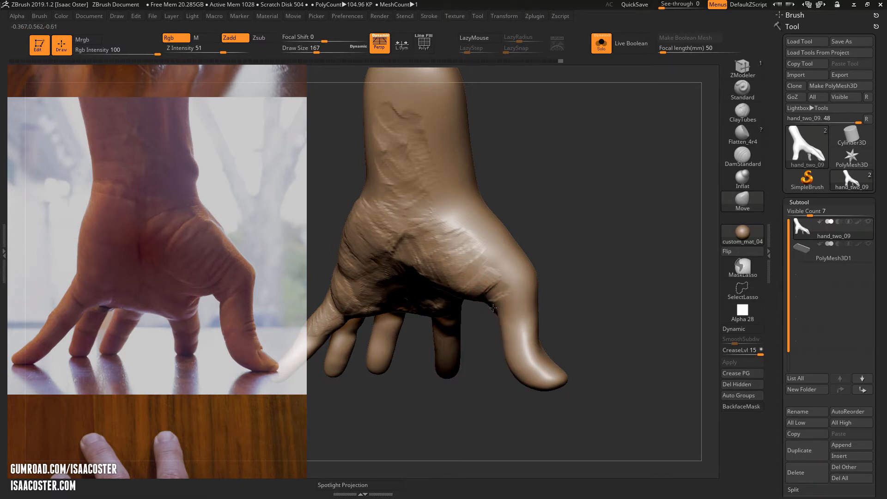
# Fine-tune the thumb's web and outline with the Move brush, reducing the draw size to 97 and then raising it to 108
pyautogui.press('[')
pyautogui.press('[')
pyautogui.press('[')
pyautogui.press('[')
pyautogui.press('[')
pyautogui.press('[')
pyautogui.press('[')
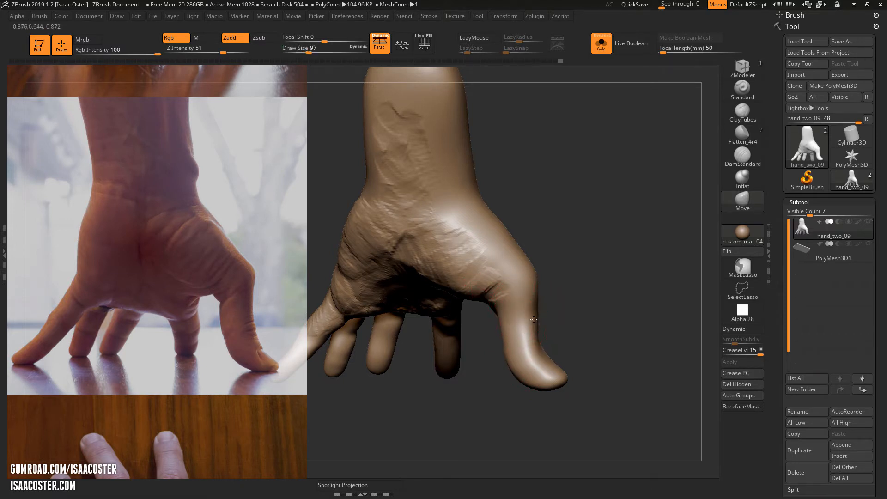
pyautogui.press(']')
# Build up and carve planes along the outer side of the thumb's base with ClayTubes at draw size 87
pyautogui.click(742, 110)
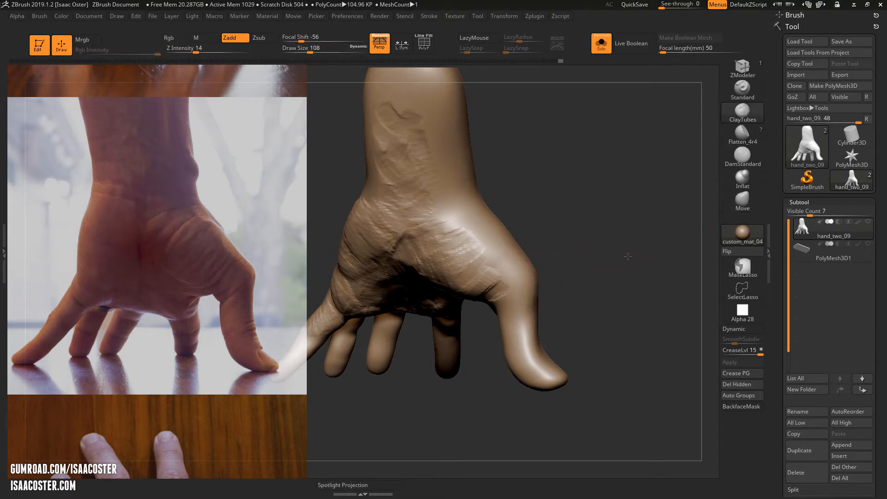
pyautogui.moveTo(653, 225); pyautogui.dragTo(531, 267)
pyautogui.moveTo(567, 219); pyautogui.dragTo(499, 243)
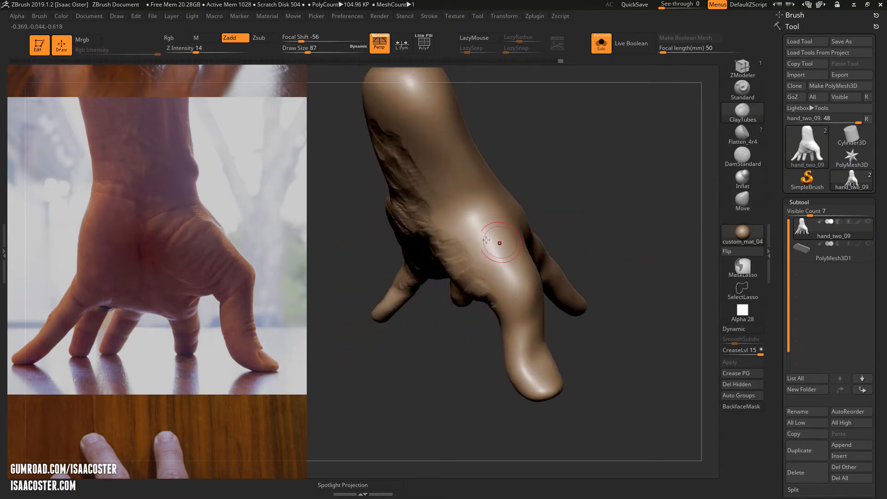
pyautogui.press('[')
pyautogui.press('[')
pyautogui.moveTo(600, 306); pyautogui.dragTo(554, 254)
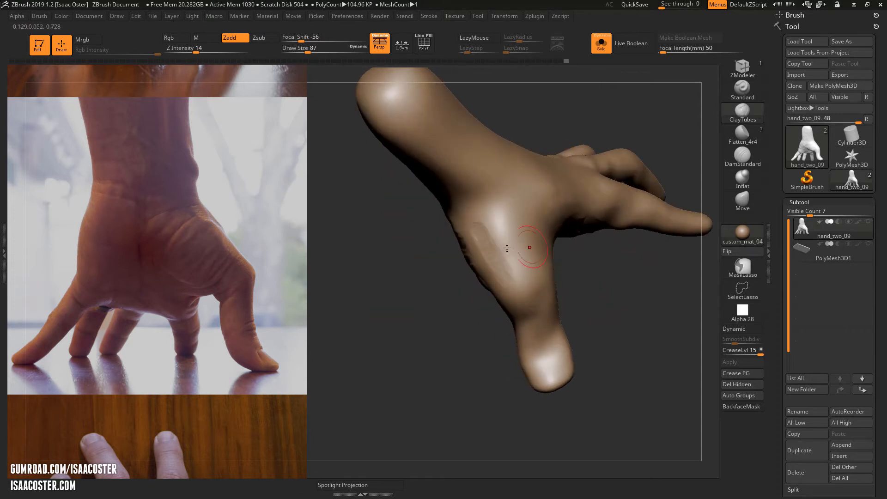
pyautogui.moveTo(485, 217)
pyautogui.keyDown('alt'); pyautogui.mouseDown()
pyautogui.moveTo(507, 249)
pyautogui.moveTo(521, 246)
pyautogui.mouseUp(); pyautogui.keyUp('alt')
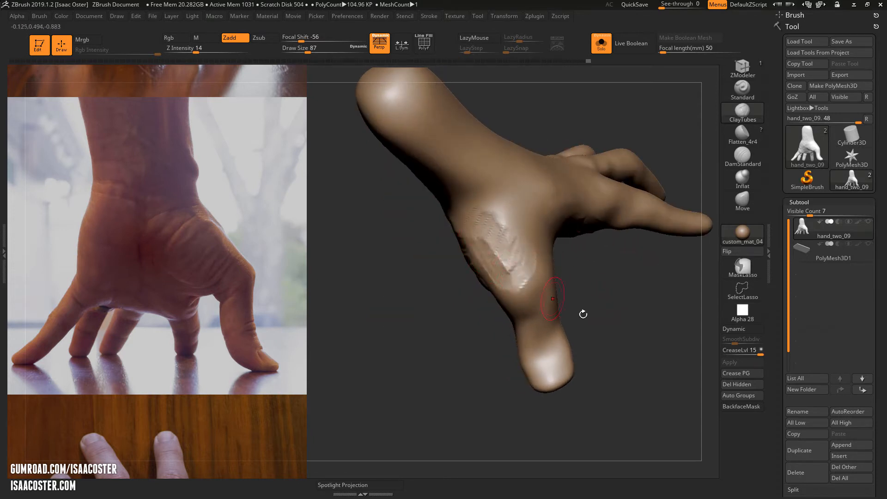
# Define the thumb knuckle and the planes just below it with ClayTubes
pyautogui.moveTo(582, 314); pyautogui.dragTo(527, 301)
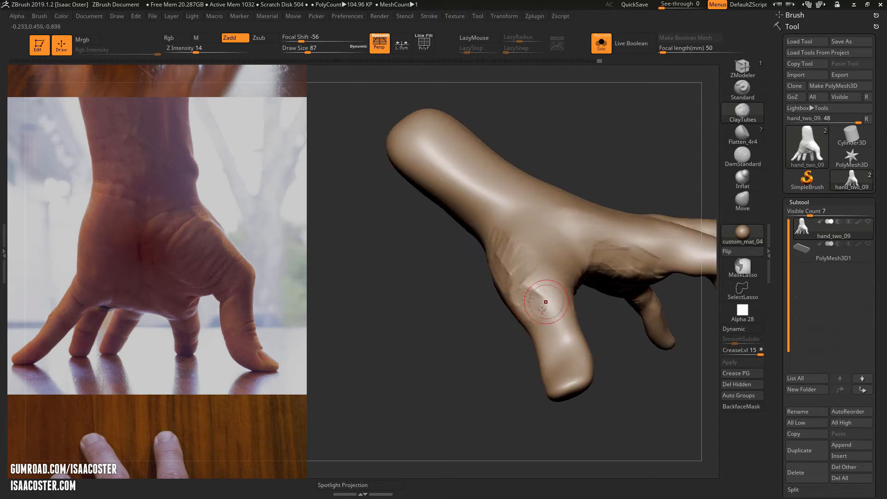
pyautogui.moveTo(501, 368); pyautogui.dragTo(534, 310)
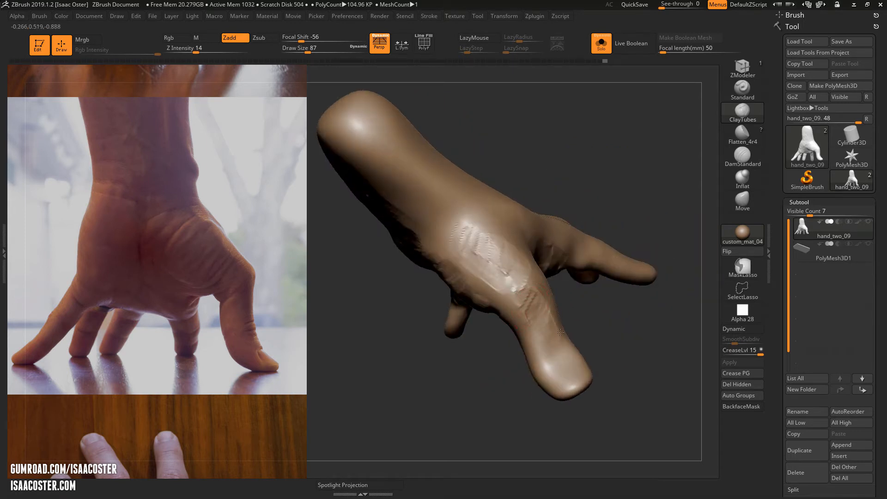
pyautogui.moveTo(596, 318)
pyautogui.mouseDown()
pyautogui.moveTo(548, 298)
pyautogui.moveTo(547, 270)
pyautogui.mouseUp()
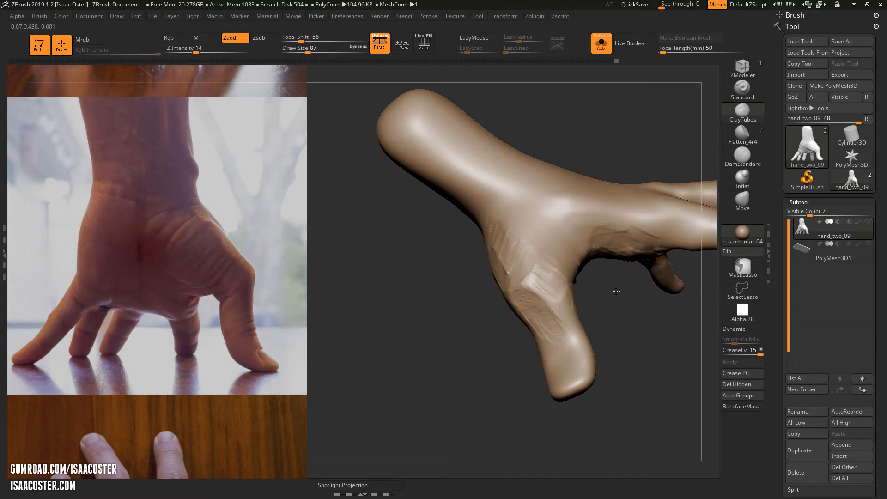
pyautogui.moveTo(616, 291); pyautogui.dragTo(548, 245)
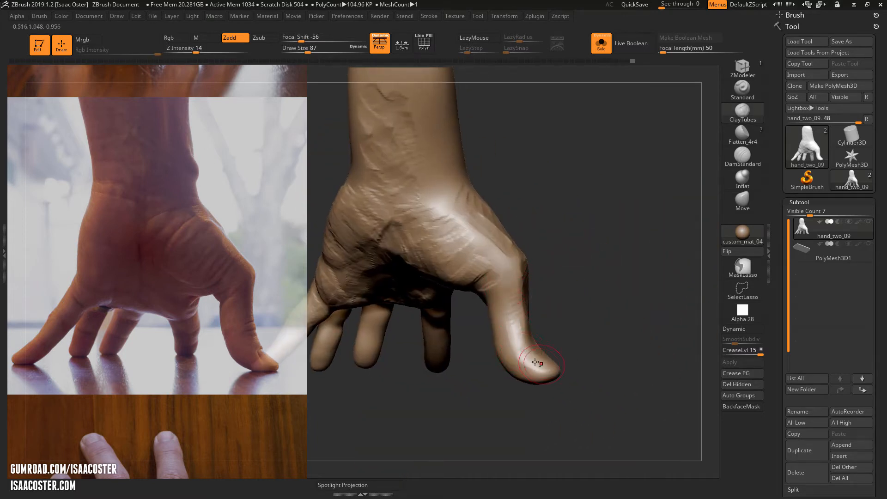
# Sculpt the back of the thumb and the folds running from its knuckle to the web, following the reference photo
pyautogui.moveTo(577, 351); pyautogui.dragTo(508, 383)
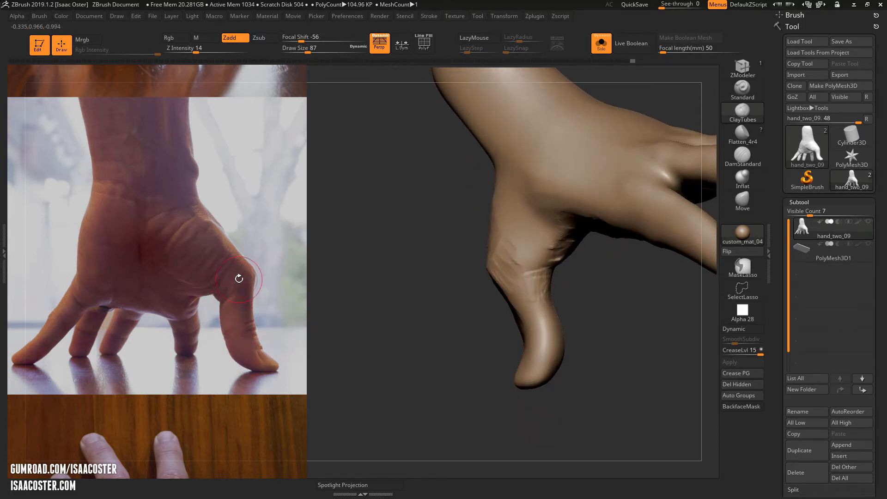
pyautogui.moveTo(240, 307)
pyautogui.mouseDown()
pyautogui.moveTo(482, 253)
pyautogui.moveTo(475, 241)
pyautogui.moveTo(501, 268)
pyautogui.mouseUp()
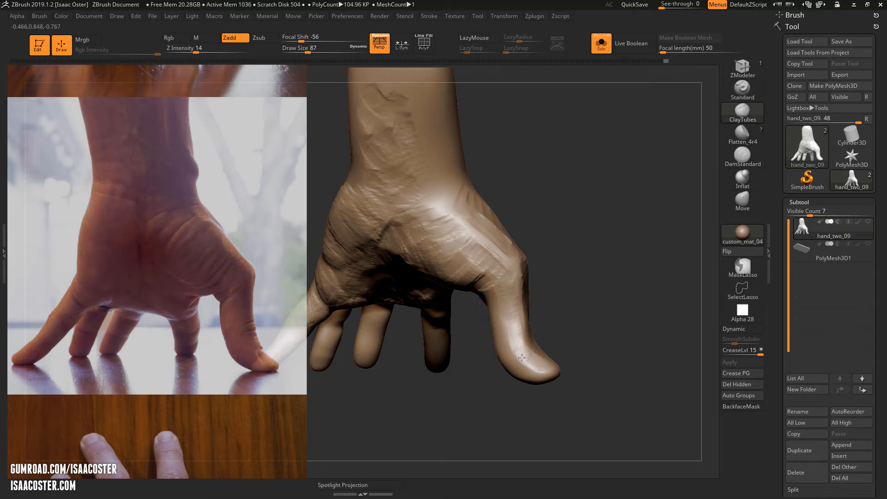
pyautogui.moveTo(591, 397)
pyautogui.mouseDown()
pyautogui.moveTo(546, 420)
pyautogui.moveTo(536, 315)
pyautogui.moveTo(513, 363)
pyautogui.moveTo(544, 344)
pyautogui.mouseUp()
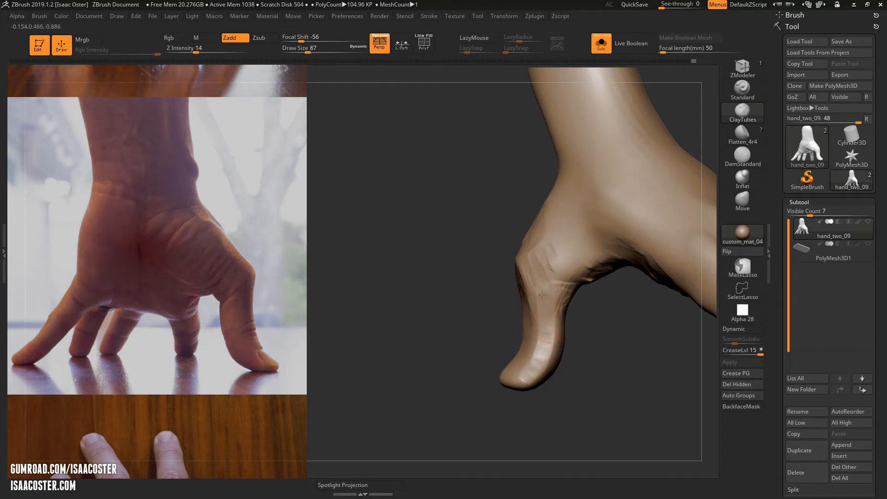
pyautogui.moveTo(542, 294); pyautogui.dragTo(557, 265)
pyautogui.moveTo(601, 351)
pyautogui.mouseDown()
pyautogui.moveTo(629, 361)
pyautogui.moveTo(581, 435)
pyautogui.moveTo(539, 431)
pyautogui.moveTo(496, 373)
pyautogui.mouseUp()
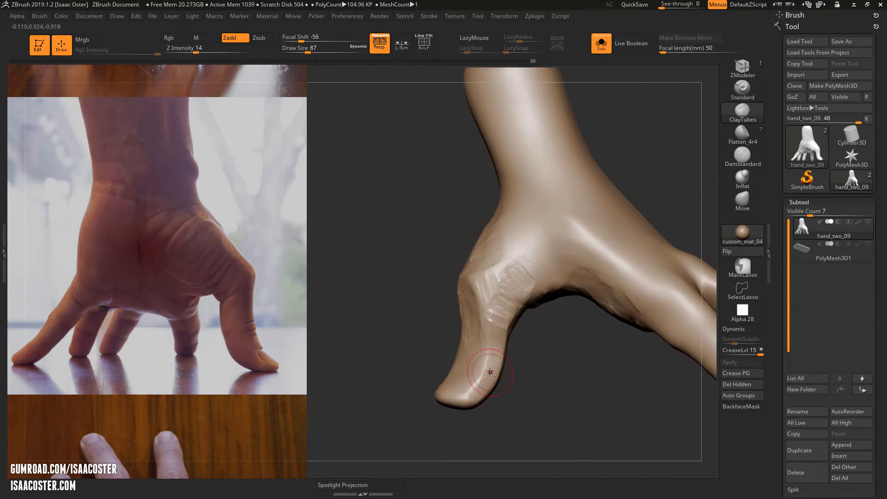
# Carve and shape the pad at the thumb's tip with ClayTubes
pyautogui.moveTo(489, 370)
pyautogui.keyDown('alt'); pyautogui.mouseDown()
pyautogui.moveTo(477, 388)
pyautogui.moveTo(564, 307)
pyautogui.moveTo(524, 415)
pyautogui.mouseUp(); pyautogui.keyUp('alt')
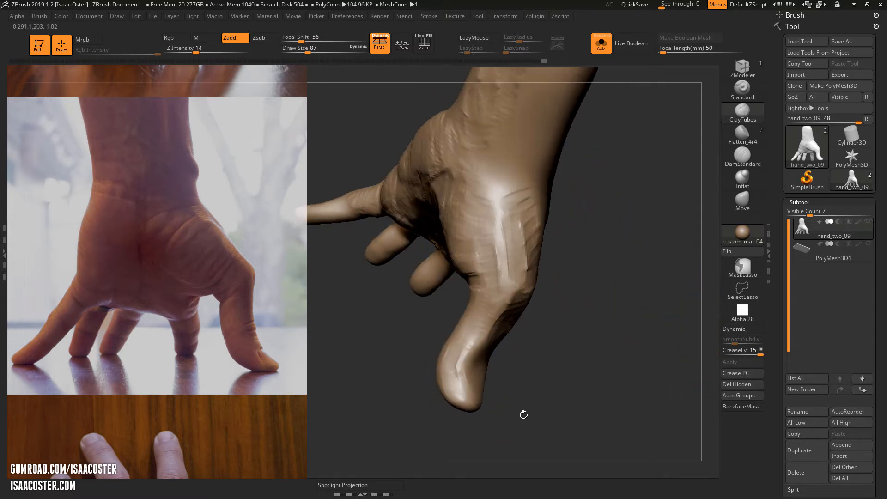
pyautogui.keyDown('alt'); pyautogui.moveTo(448, 373); pyautogui.dragTo(460, 398); pyautogui.keyUp('alt')
pyautogui.moveTo(512, 404)
pyautogui.mouseDown()
pyautogui.moveTo(489, 433)
pyautogui.moveTo(529, 418)
pyautogui.moveTo(461, 382)
pyautogui.mouseUp()
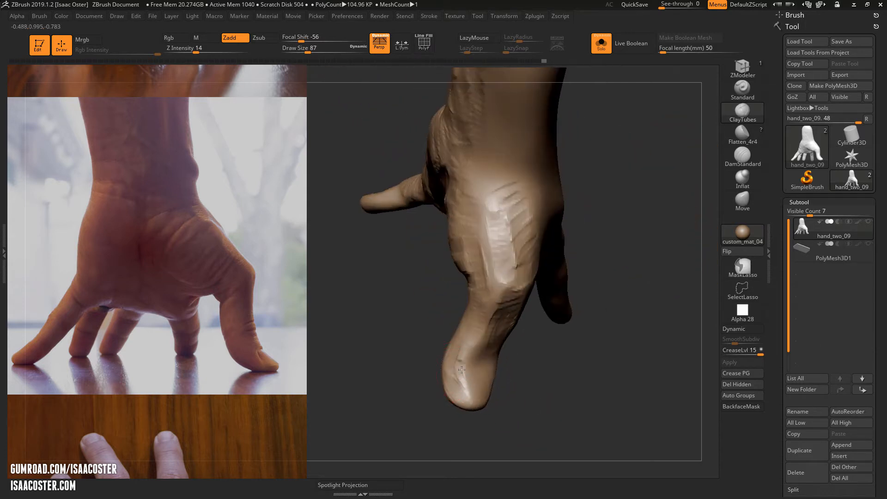
# Refine the planes on the back of the thumb from its tip up to the knuckle with ClayTubes
pyautogui.moveTo(529, 333); pyautogui.dragTo(476, 376)
pyautogui.moveTo(511, 426); pyautogui.dragTo(485, 391)
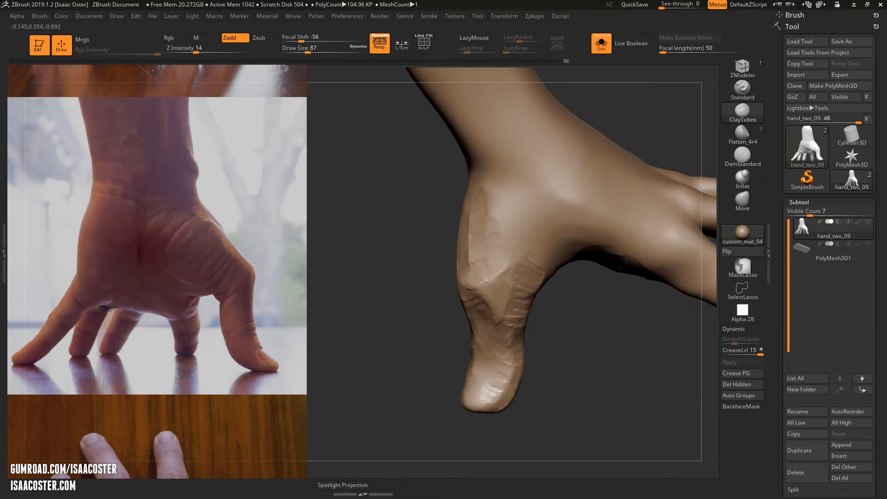
pyautogui.moveTo(559, 337)
pyautogui.mouseDown()
pyautogui.moveTo(612, 310)
pyautogui.moveTo(614, 319)
pyautogui.moveTo(560, 322)
pyautogui.mouseUp()
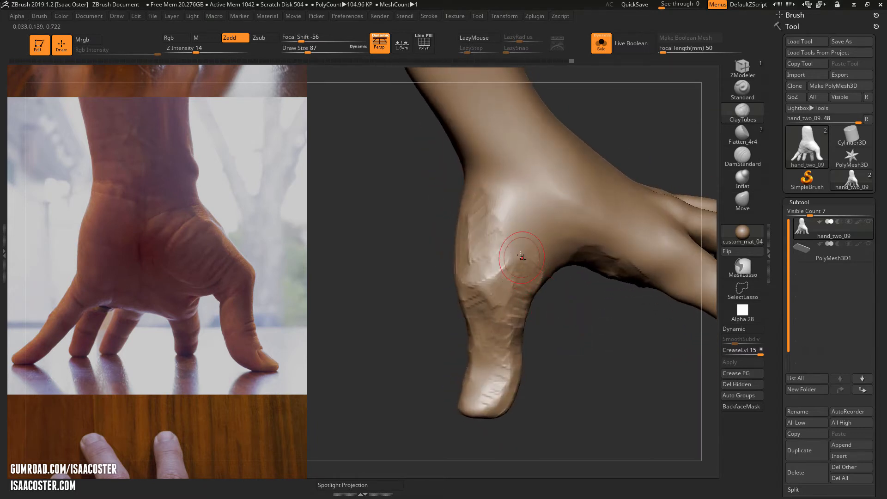
pyautogui.moveTo(573, 382)
pyautogui.mouseDown()
pyautogui.moveTo(578, 410)
pyautogui.moveTo(498, 310)
pyautogui.mouseUp()
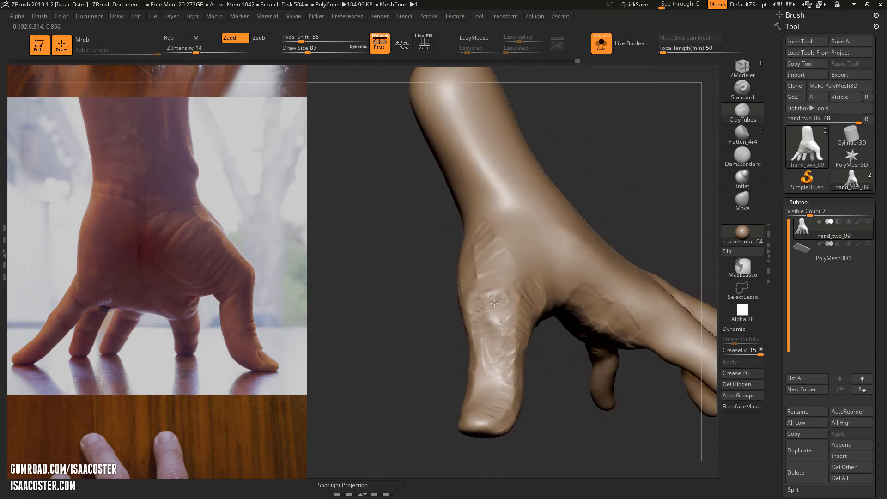
# Refine the planes over the thumb's knuckle and down its side with ClayTubes, comparing the form with the reference photo
pyautogui.moveTo(579, 390); pyautogui.dragTo(473, 305)
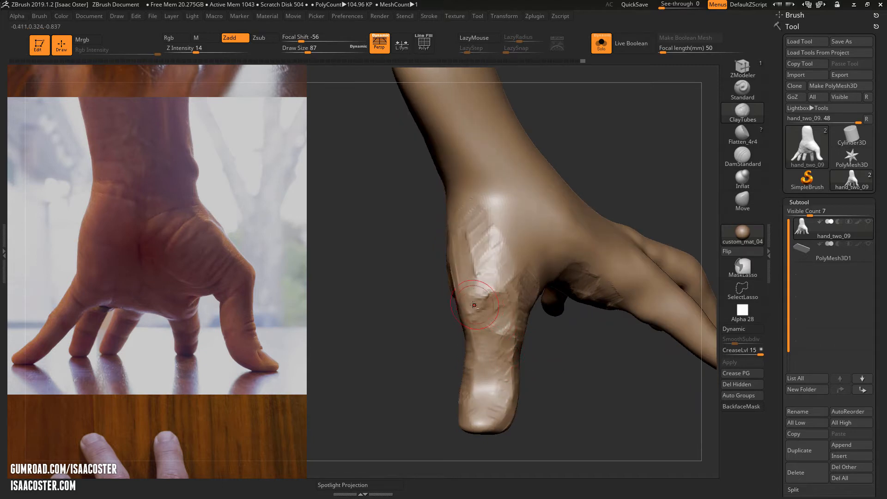
pyautogui.moveTo(556, 359); pyautogui.dragTo(473, 321)
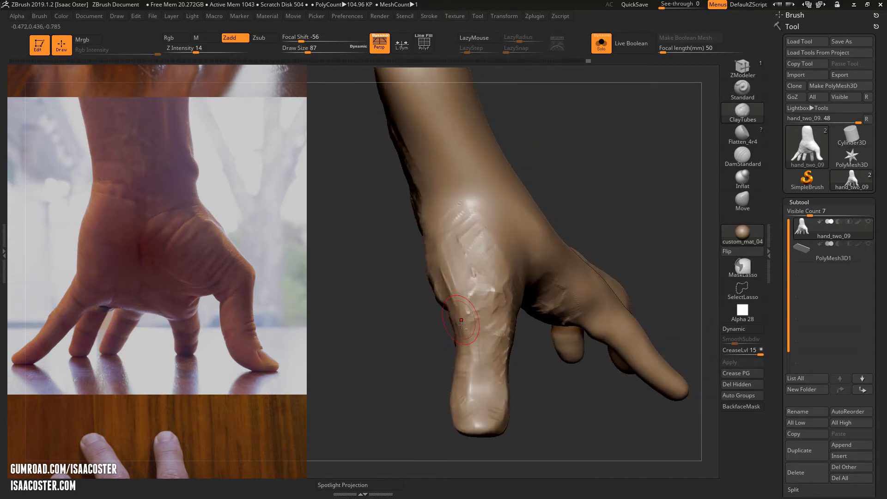
pyautogui.moveTo(583, 409); pyautogui.dragTo(538, 398)
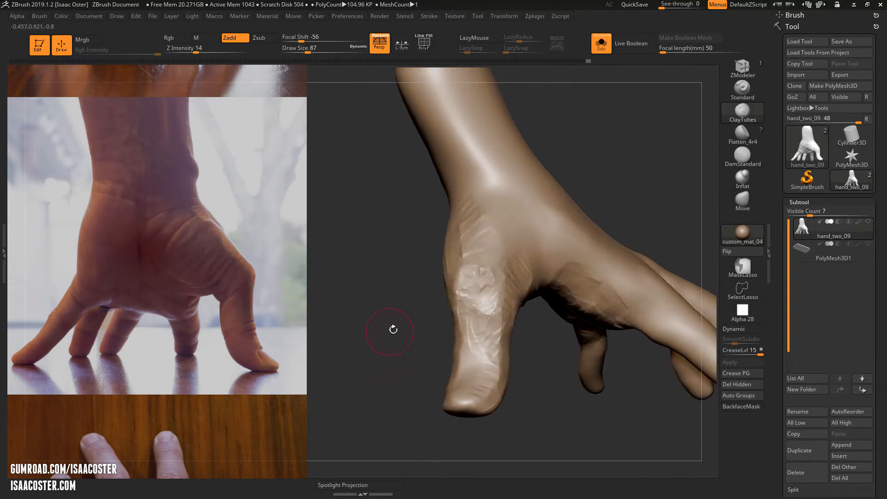
pyautogui.moveTo(393, 330); pyautogui.dragTo(258, 291)
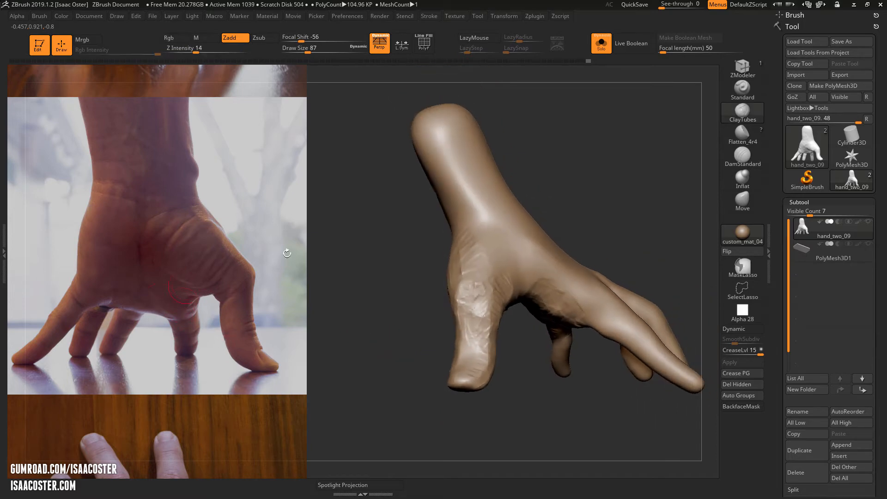
pyautogui.moveTo(396, 308); pyautogui.dragTo(384, 353)
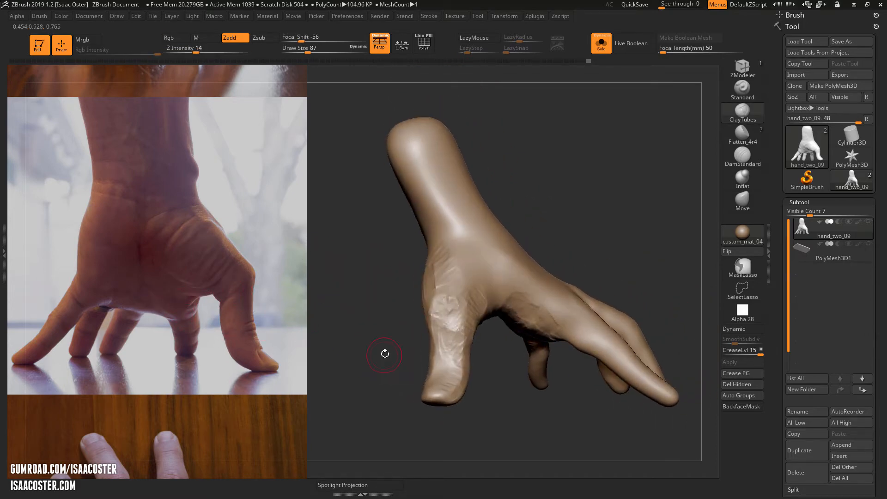
# Rescale and reposition the Spotlight reference board to bring the photos of the back and thumb side of the hand into view
pyautogui.hotkey('shift', 'z')
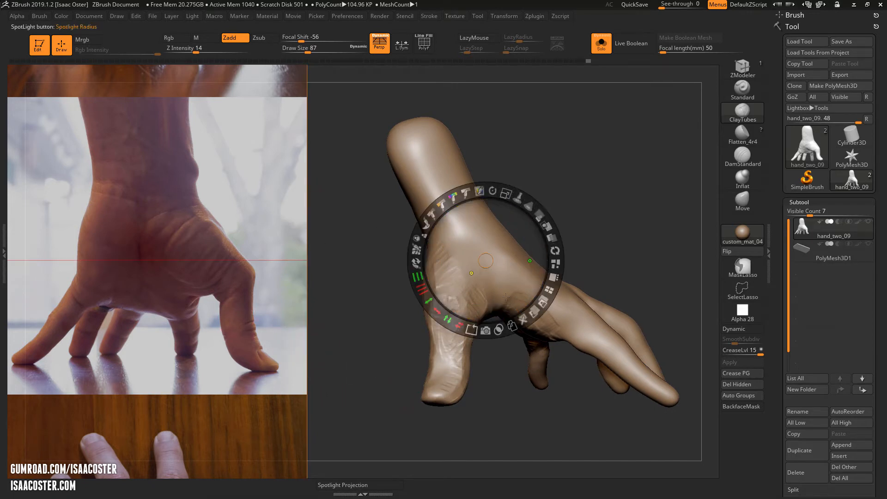
pyautogui.moveTo(505, 193); pyautogui.dragTo(461, 196)
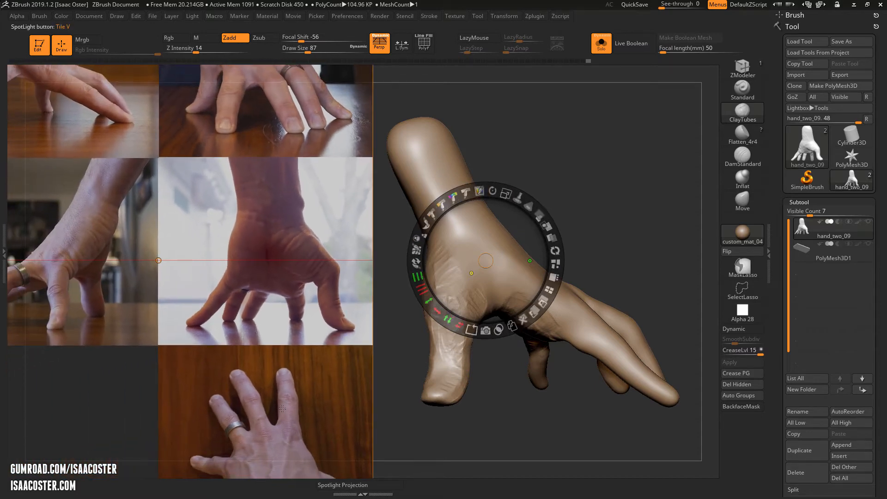
pyautogui.moveTo(282, 408); pyautogui.dragTo(394, 492)
pyautogui.moveTo(397, 336); pyautogui.dragTo(409, 467)
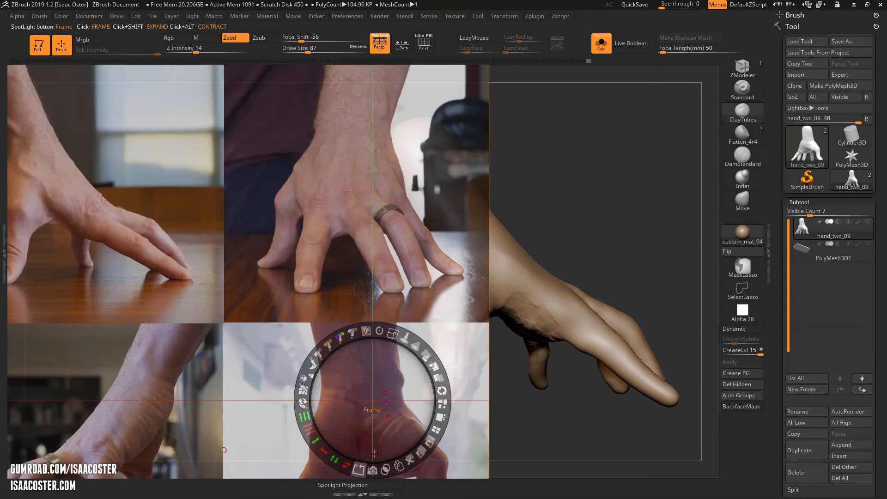
# Flip the reference board horizontally and place the large thumb-side photo beside the model
pyautogui.click(335, 459)
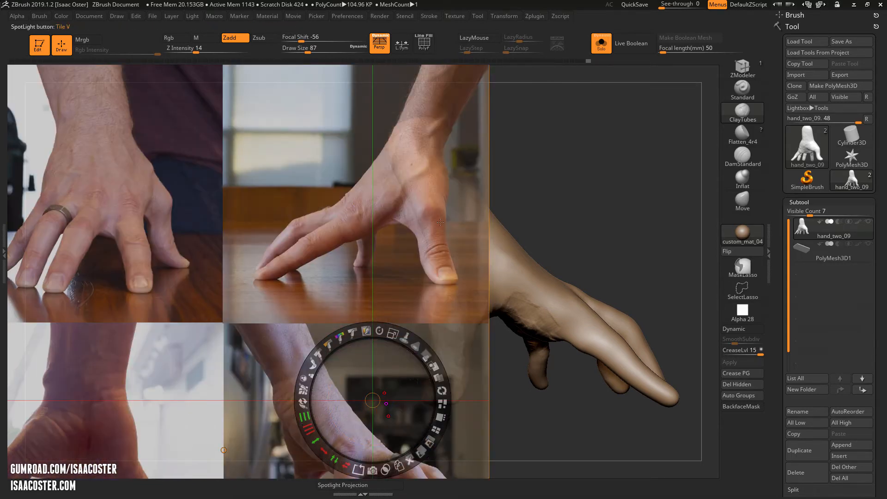
pyautogui.moveTo(400, 365); pyautogui.dragTo(183, 366)
pyautogui.moveTo(180, 331); pyautogui.dragTo(264, 324)
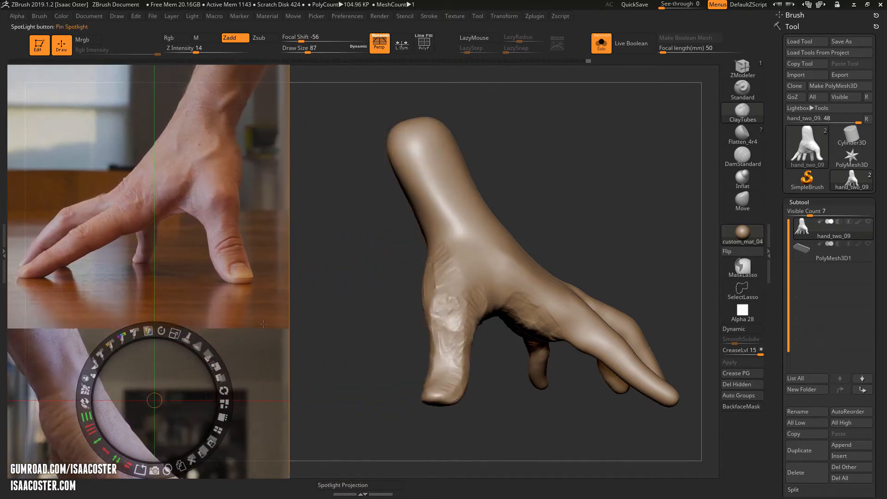
pyautogui.moveTo(370, 303); pyautogui.dragTo(377, 322)
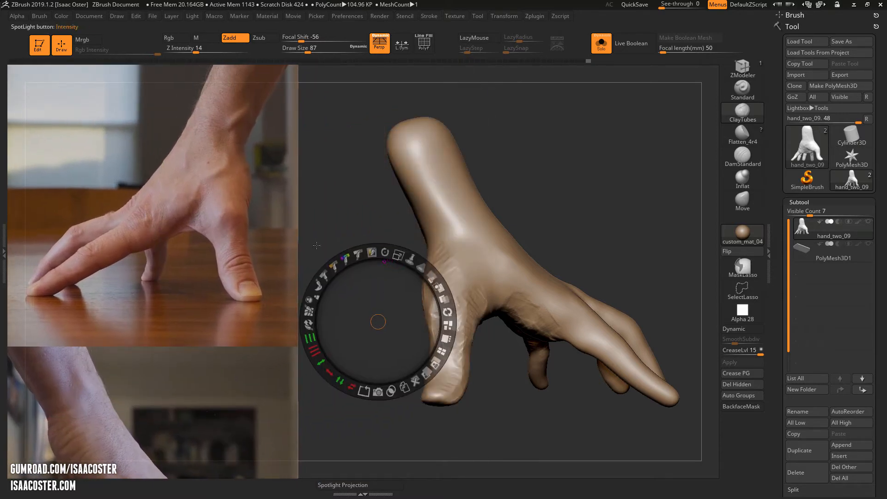
pyautogui.press('z')
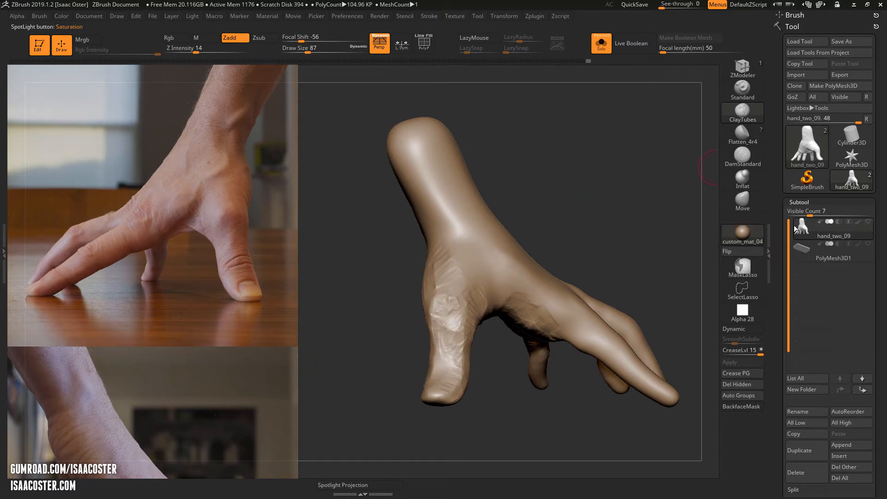
# Delete the hand's subdivision levels below level 5 and mirror the mesh to match the flipped reference
pyautogui.scroll(-5, 794, 228)
pyautogui.moveTo(781, 293); pyautogui.dragTo(788, 267)
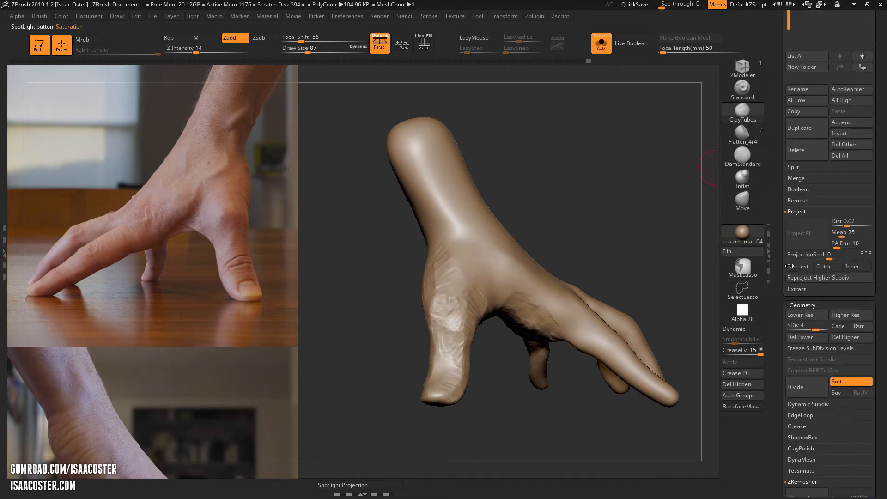
pyautogui.moveTo(820, 323); pyautogui.dragTo(826, 324)
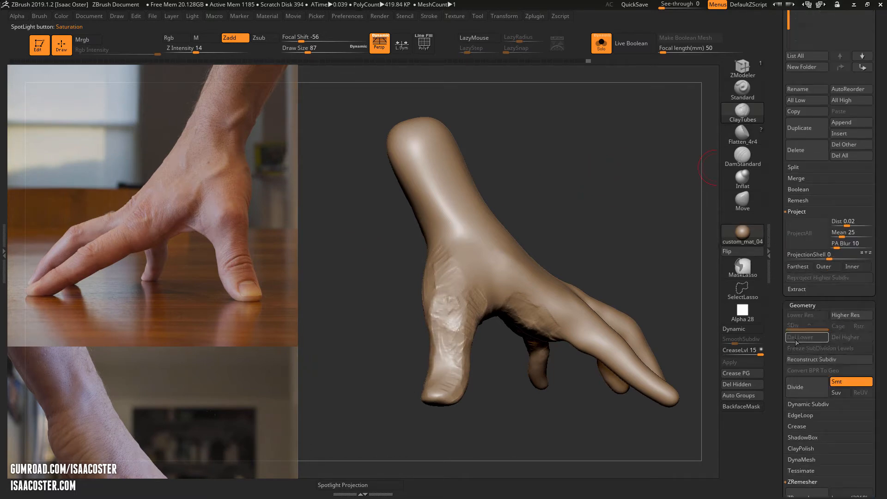
pyautogui.scroll(-7, 796, 342)
pyautogui.scroll(-1, 847, 378)
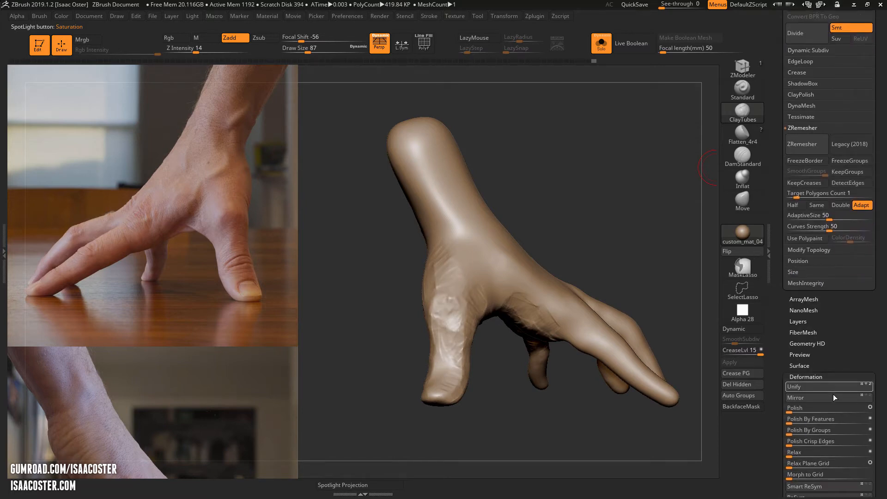
pyautogui.click(806, 395)
pyautogui.moveTo(602, 311)
pyautogui.keyDown('alt'); pyautogui.mouseDown()
pyautogui.moveTo(598, 273)
pyautogui.moveTo(623, 287)
pyautogui.moveTo(619, 277)
pyautogui.mouseUp(); pyautogui.keyUp('alt')
# Reconstruct the mirrored hand's lower subdivisions down to SDiv 1, then return to level 5
pyautogui.moveTo(781, 83); pyautogui.dragTo(783, 143)
pyautogui.moveTo(675, 210); pyautogui.dragTo(660, 210)
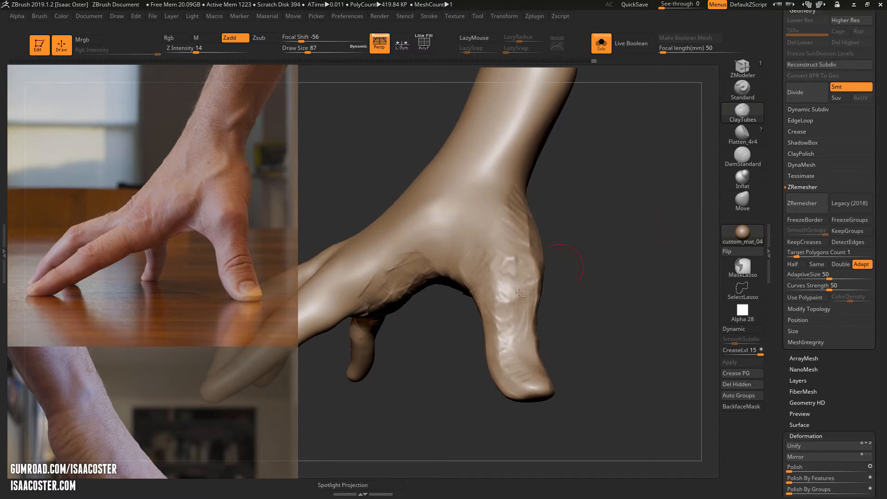
pyautogui.click(808, 63)
pyautogui.press('d')
pyautogui.press('d')
pyautogui.press('d')
pyautogui.press('d')
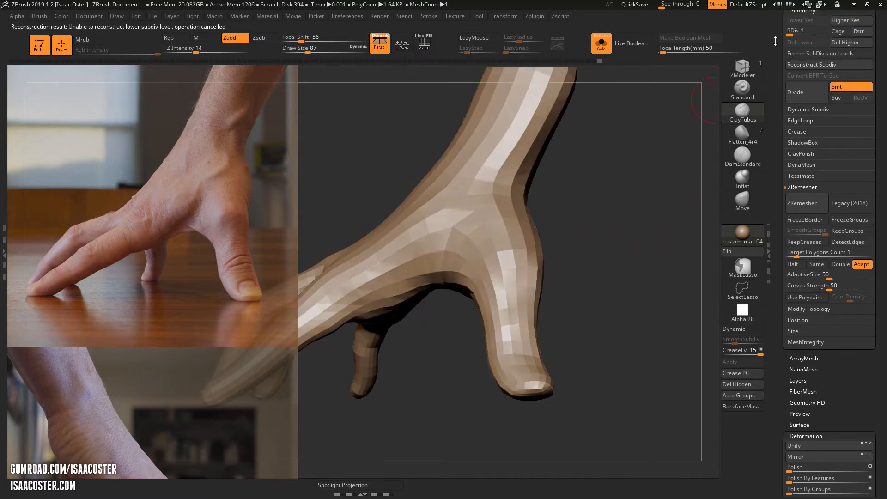
# Build up the muscle on the back of the hand between the thumb and index finger with ClayTubes
pyautogui.moveTo(652, 254); pyautogui.dragTo(579, 300)
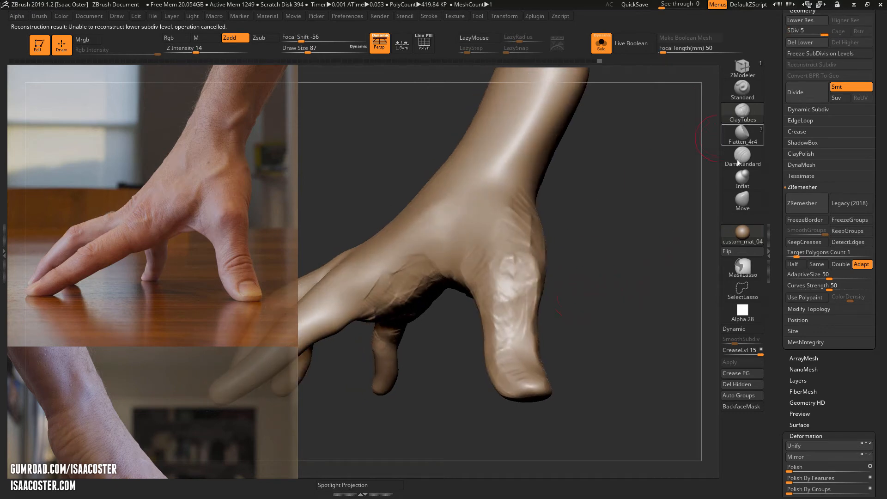
pyautogui.moveTo(574, 258); pyautogui.dragTo(512, 296)
pyautogui.moveTo(450, 354); pyautogui.dragTo(457, 259)
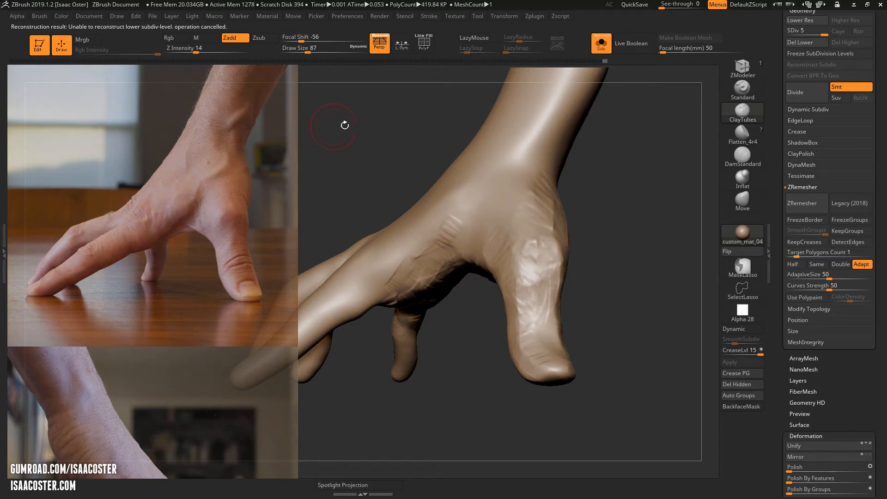
pyautogui.moveTo(345, 125)
pyautogui.mouseDown()
pyautogui.moveTo(381, 229)
pyautogui.moveTo(391, 232)
pyautogui.moveTo(432, 187)
pyautogui.moveTo(451, 183)
pyautogui.moveTo(436, 201)
pyautogui.mouseUp()
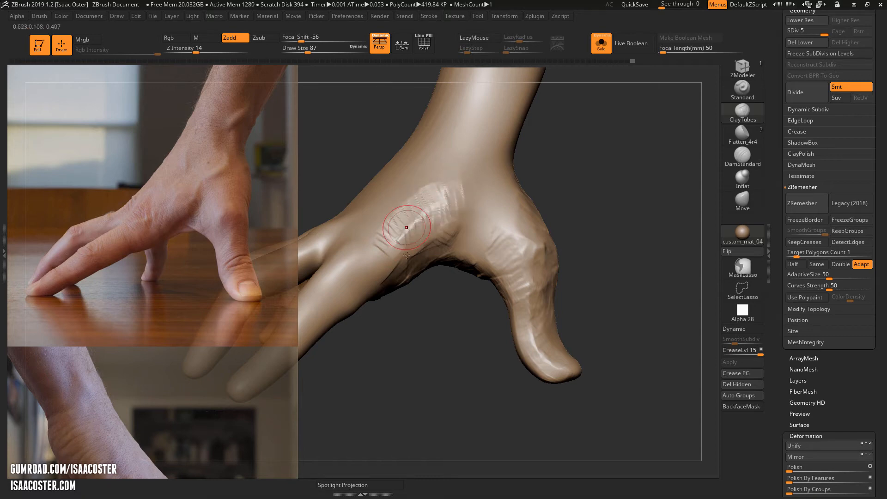
pyautogui.moveTo(406, 228)
pyautogui.keyDown('alt'); pyautogui.mouseDown()
pyautogui.moveTo(392, 264)
pyautogui.moveTo(411, 227)
pyautogui.moveTo(439, 205)
pyautogui.mouseUp(); pyautogui.keyUp('alt')
pyautogui.moveTo(455, 300); pyautogui.dragTo(416, 259)
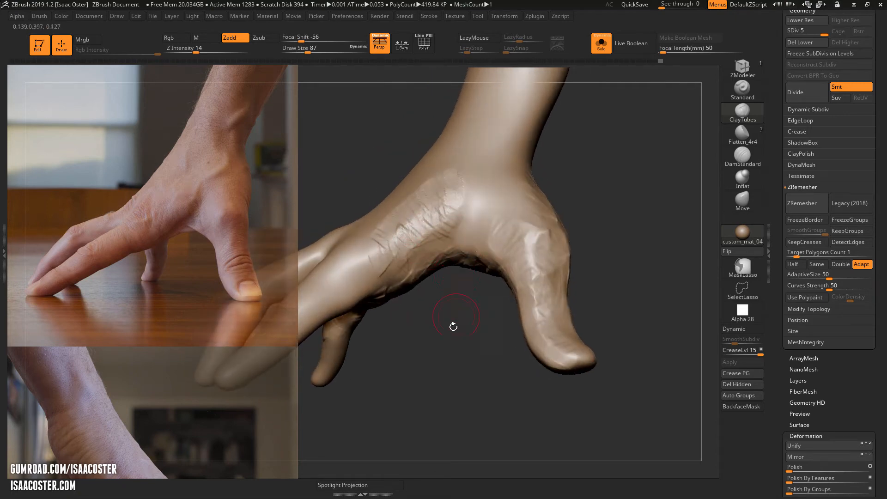
# Refine the surface of the muscle between thumb and index finger up toward the wrist and along its lower edge
pyautogui.moveTo(453, 327); pyautogui.dragTo(457, 258)
pyautogui.moveTo(421, 231); pyautogui.dragTo(449, 211)
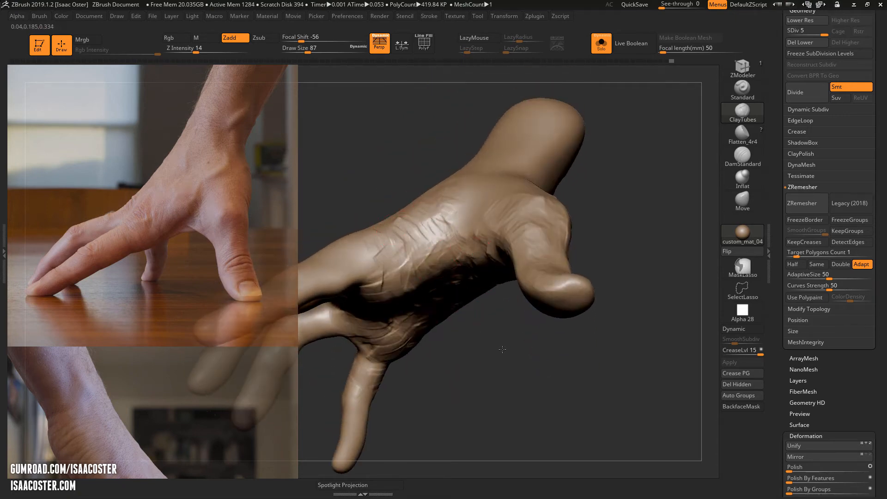
pyautogui.moveTo(503, 350); pyautogui.dragTo(480, 379)
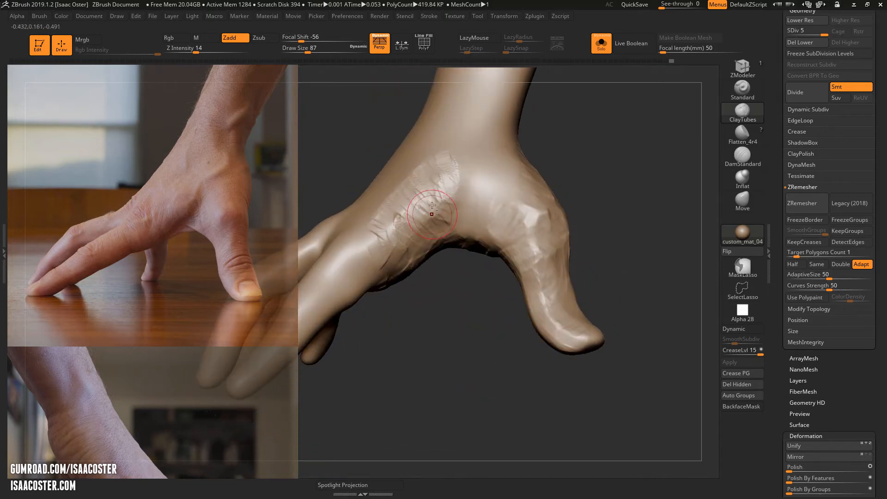
pyautogui.moveTo(432, 205)
pyautogui.mouseDown()
pyautogui.moveTo(447, 191)
pyautogui.moveTo(453, 202)
pyautogui.moveTo(420, 210)
pyautogui.moveTo(451, 180)
pyautogui.mouseUp()
# Reduce the ClayTubes draw size to 49 and carve the groove separating the index-side muscle from the thumb's web
pyautogui.moveTo(570, 141); pyautogui.dragTo(707, 142)
pyautogui.press('s')
pyautogui.moveTo(456, 222); pyautogui.dragTo(449, 222)
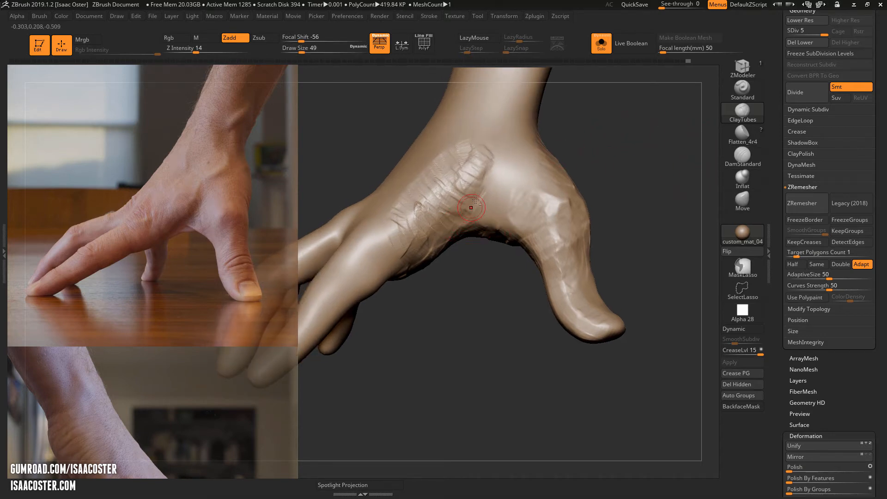
pyautogui.moveTo(489, 180)
pyautogui.keyDown('alt'); pyautogui.mouseDown()
pyautogui.moveTo(477, 185)
pyautogui.moveTo(467, 217)
pyautogui.mouseUp(); pyautogui.keyUp('alt')
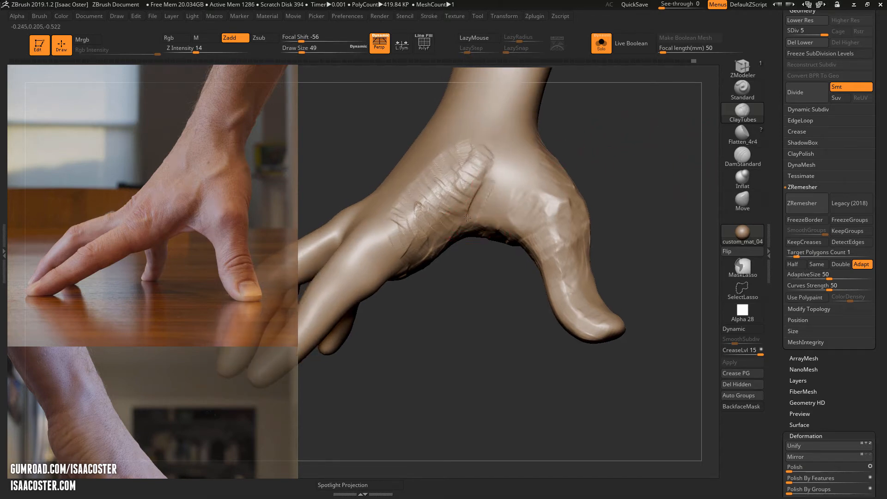
pyautogui.moveTo(475, 282); pyautogui.dragTo(487, 230)
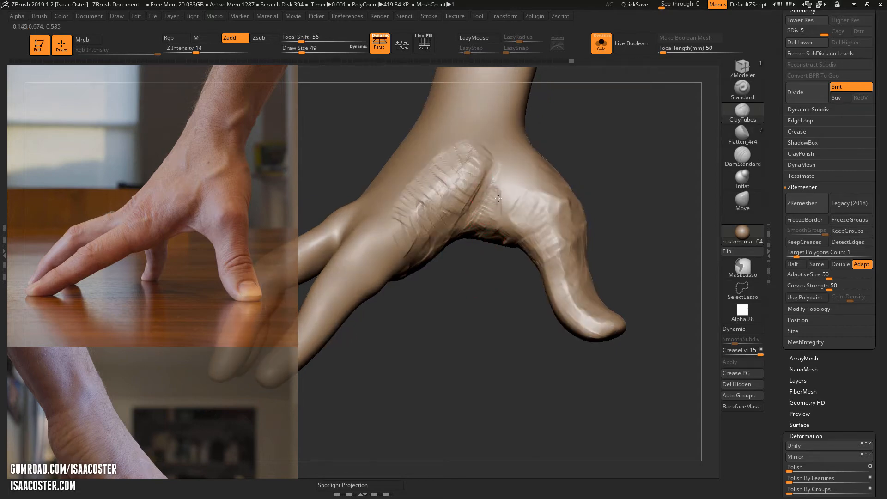
pyautogui.moveTo(474, 277); pyautogui.dragTo(467, 228)
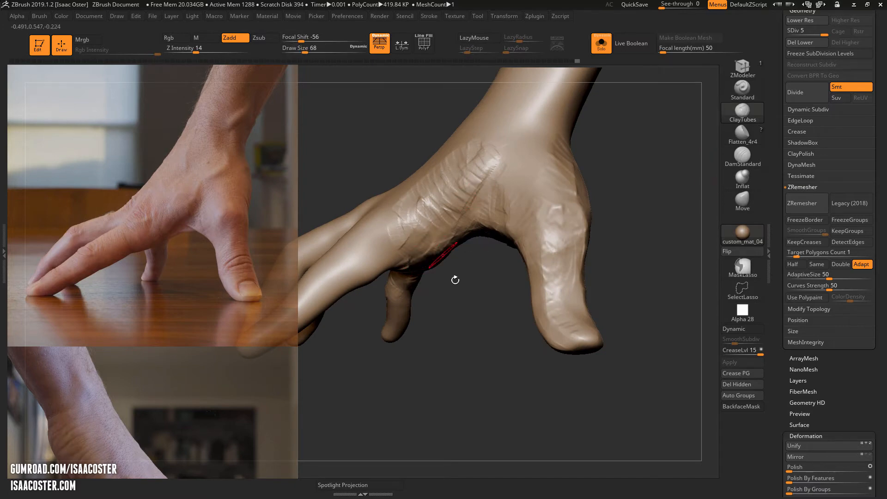
# Shape the side of the index finger's base where it meets the palm with ClayTubes at draw size 68
pyautogui.moveTo(455, 279)
pyautogui.mouseDown()
pyautogui.moveTo(493, 282)
pyautogui.moveTo(487, 239)
pyautogui.moveTo(479, 251)
pyautogui.mouseUp()
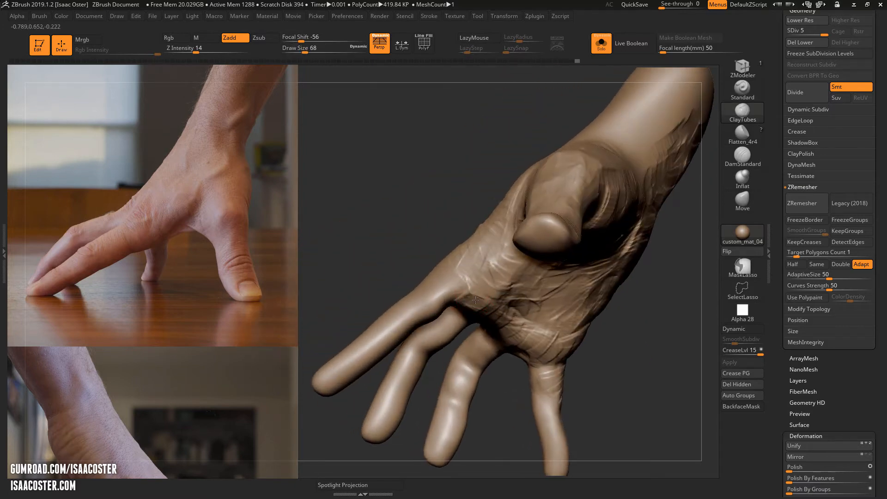
pyautogui.moveTo(406, 189); pyautogui.dragTo(357, 198)
pyautogui.keyDown('alt'); pyautogui.moveTo(512, 351); pyautogui.dragTo(510, 368); pyautogui.keyUp('alt')
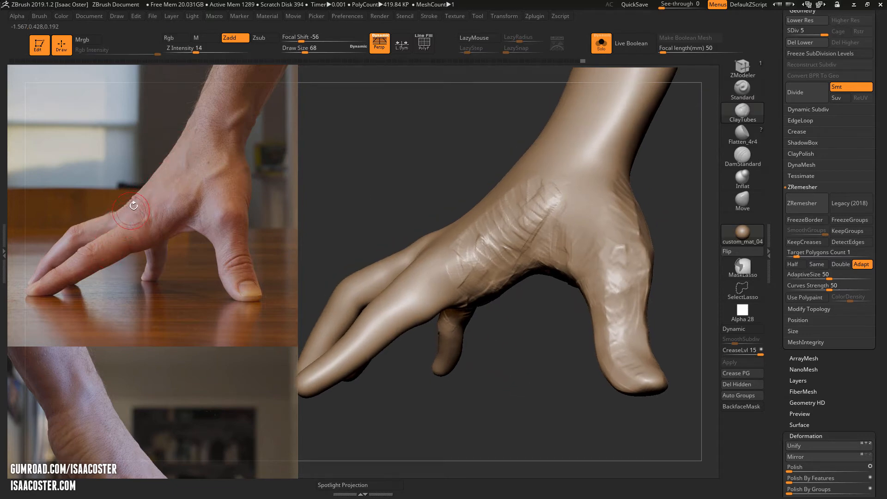
pyautogui.moveTo(153, 188); pyautogui.dragTo(129, 212)
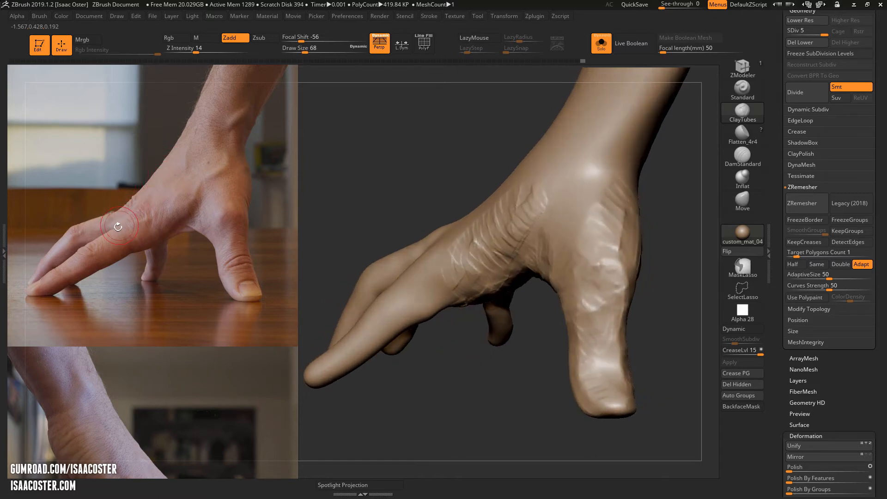
pyautogui.moveTo(389, 111)
pyautogui.mouseDown()
pyautogui.moveTo(431, 233)
pyautogui.moveTo(449, 230)
pyautogui.moveTo(443, 250)
pyautogui.mouseUp()
# Adjust the form around the index finger's base with the Move brush
pyautogui.press('s')
pyautogui.click(746, 202)
pyautogui.press('s')
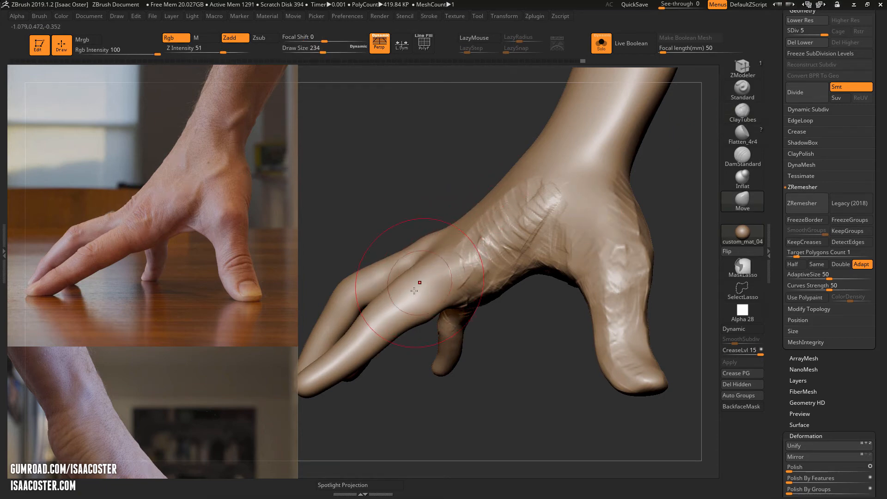
pyautogui.press('[')
pyautogui.press('s')
pyautogui.moveTo(433, 323)
pyautogui.mouseDown()
pyautogui.moveTo(425, 322)
pyautogui.moveTo(434, 237)
pyautogui.mouseUp()
# Sculpt the skin folds and planes at the palm-side base of the index finger using ClayTubes at draw size 51
pyautogui.click(742, 113)
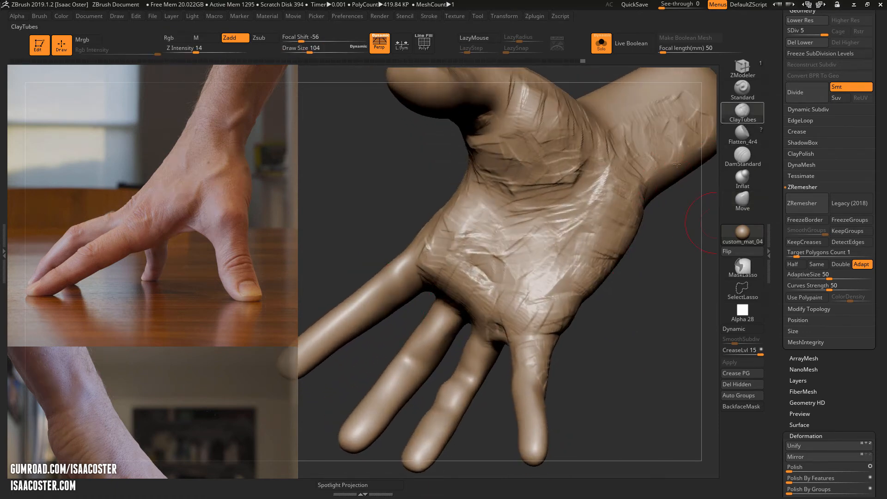
pyautogui.press('s')
pyautogui.moveTo(340, 265)
pyautogui.mouseDown()
pyautogui.moveTo(331, 264)
pyautogui.moveTo(401, 236)
pyautogui.moveTo(390, 182)
pyautogui.moveTo(416, 259)
pyautogui.moveTo(470, 196)
pyautogui.mouseUp()
pyautogui.moveTo(429, 153); pyautogui.dragTo(429, 224)
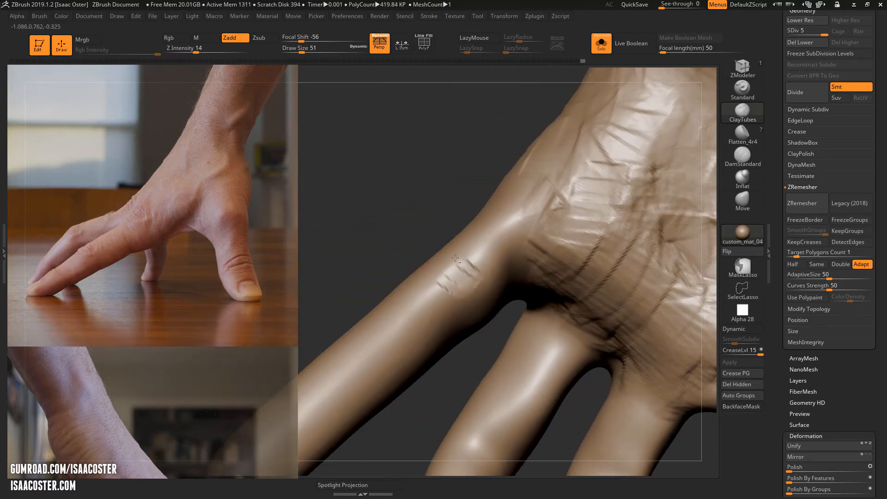
pyautogui.moveTo(428, 194); pyautogui.dragTo(468, 292)
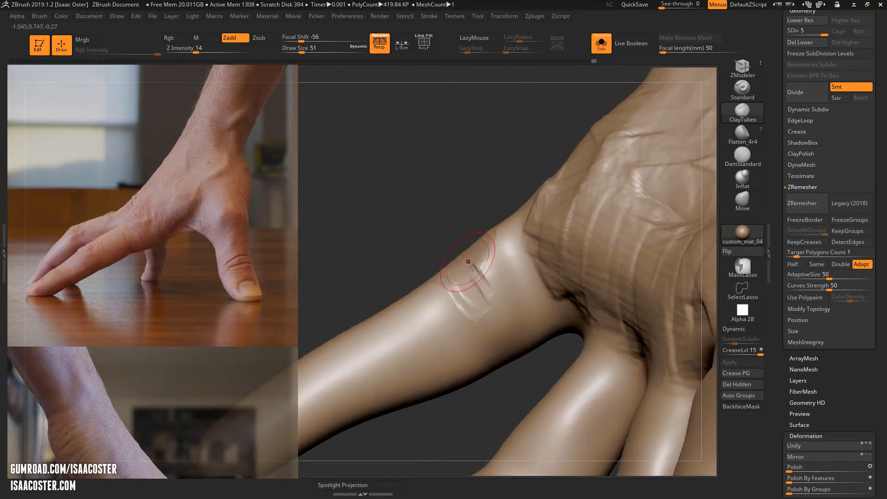
pyautogui.moveTo(444, 196); pyautogui.dragTo(468, 272)
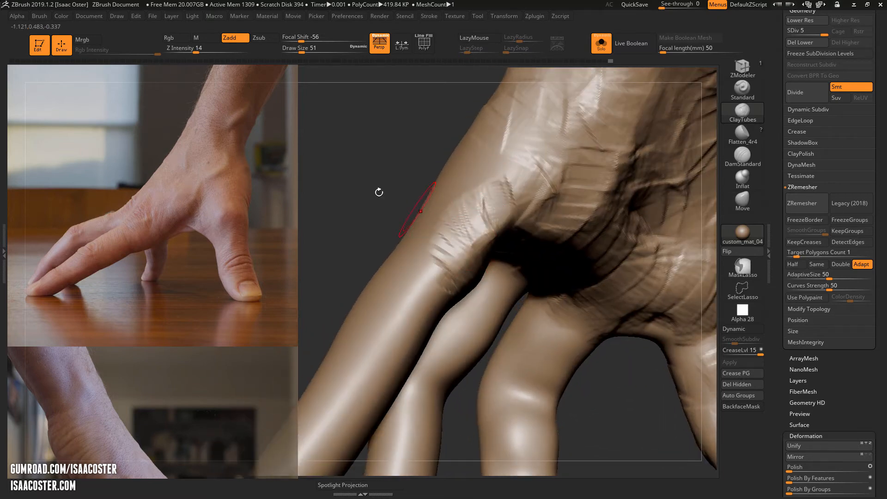
# Sculpt skin folds across the palm side of the index finger's base segment with ClayTubes at draw size 51
pyautogui.moveTo(378, 192); pyautogui.dragTo(482, 259)
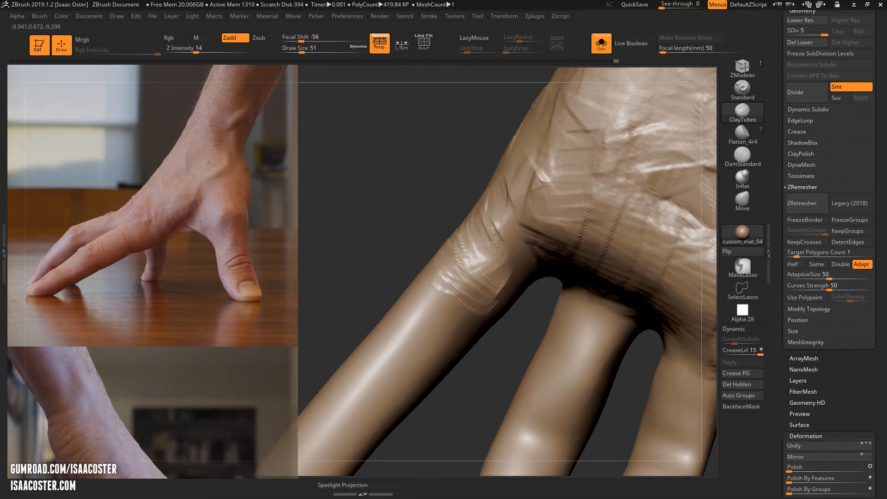
pyautogui.moveTo(381, 204); pyautogui.dragTo(471, 259)
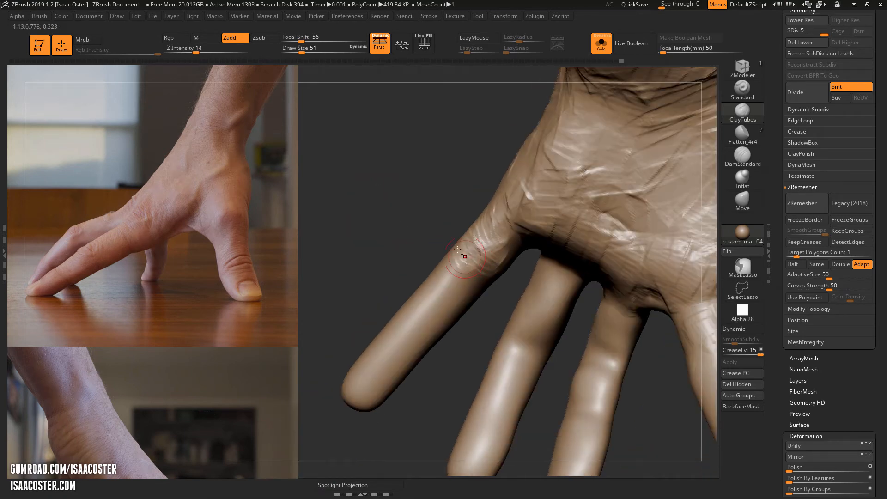
pyautogui.moveTo(420, 227); pyautogui.dragTo(457, 247)
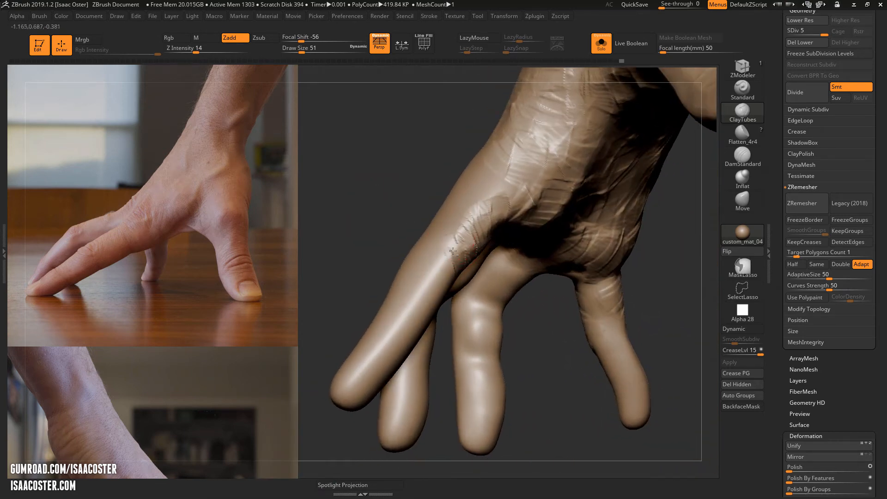
pyautogui.moveTo(441, 283); pyautogui.dragTo(471, 276)
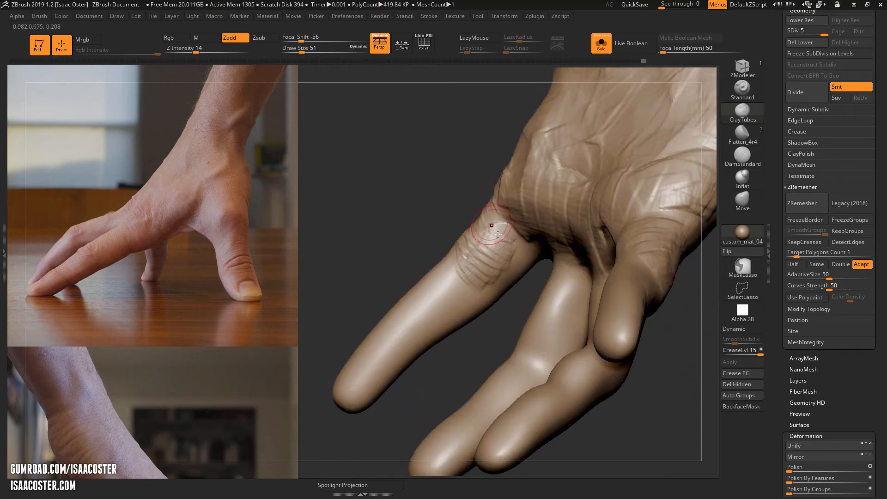
pyautogui.moveTo(450, 255); pyautogui.dragTo(446, 307)
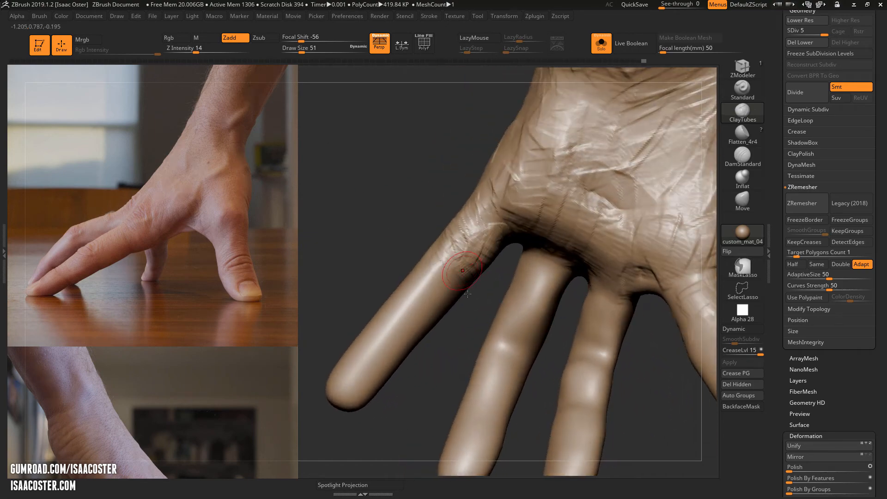
pyautogui.moveTo(448, 269); pyautogui.dragTo(434, 258, button='right')
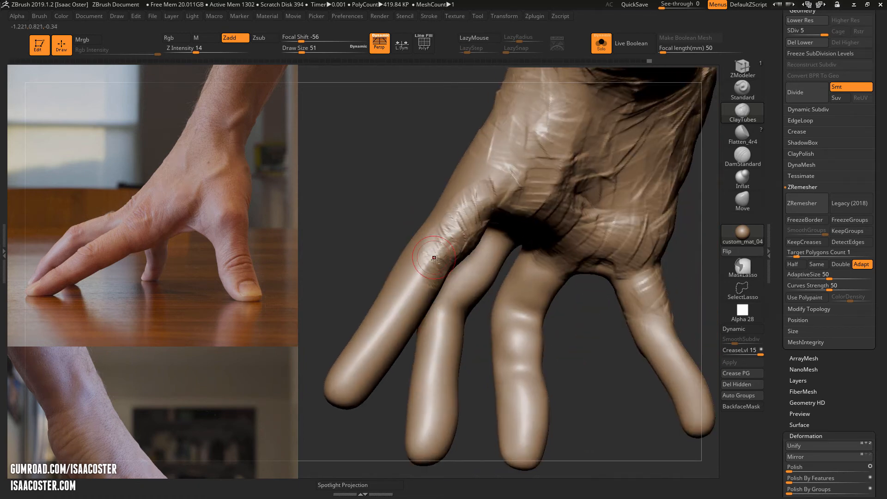
# Extend the ClayTubes creases and planes along the underside of the index finger to its middle joint
pyautogui.moveTo(343, 207); pyautogui.dragTo(398, 246, button='right')
pyautogui.moveTo(414, 300)
pyautogui.mouseDown()
pyautogui.moveTo(433, 281)
pyautogui.moveTo(429, 295)
pyautogui.mouseUp()
pyautogui.moveTo(429, 295)
pyautogui.keyDown('alt'); pyautogui.mouseDown(button='right')
pyautogui.moveTo(449, 301)
pyautogui.moveTo(494, 347)
pyautogui.mouseUp(button='right'); pyautogui.keyUp('alt')
pyautogui.moveTo(495, 346); pyautogui.dragTo(484, 333)
pyautogui.moveTo(480, 328); pyautogui.dragTo(424, 260, button='right')
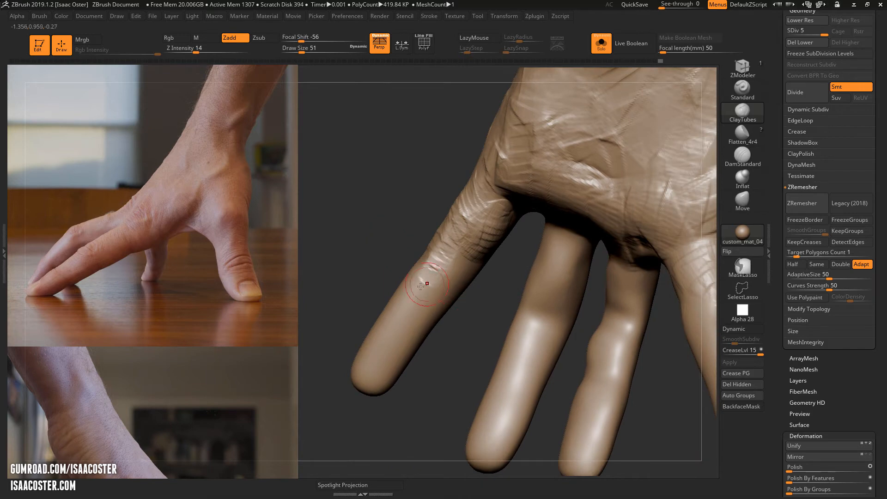
pyautogui.moveTo(488, 290); pyautogui.dragTo(436, 246, button='right')
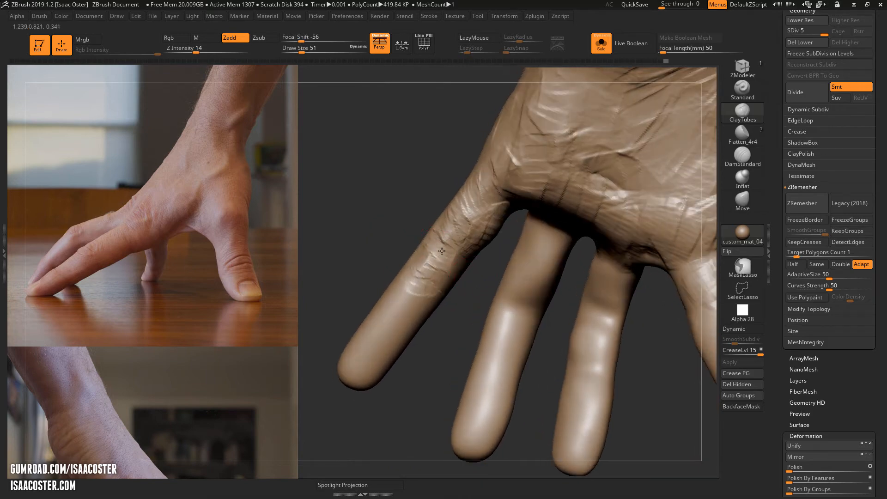
pyautogui.moveTo(442, 251); pyautogui.dragTo(465, 214)
# Check the index finger against the side-view reference photo and refine the folds on its palm side with ClayTubes
pyautogui.moveTo(476, 210); pyautogui.dragTo(460, 332, button='right')
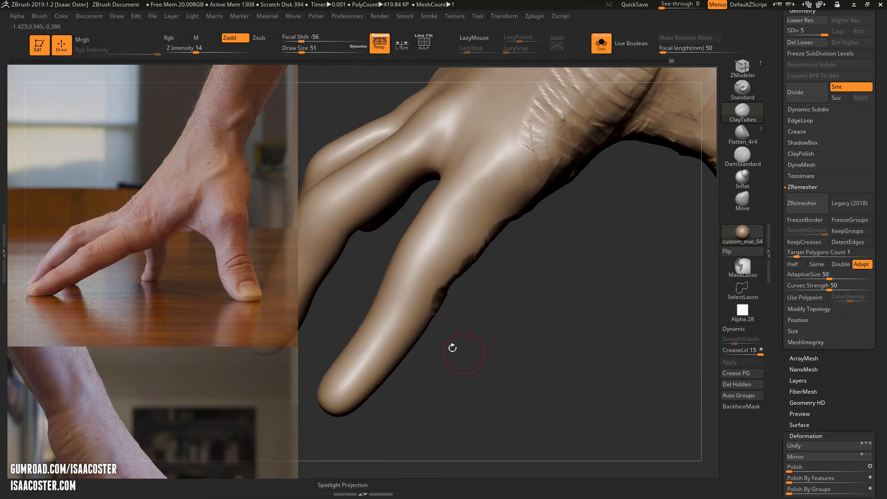
pyautogui.moveTo(545, 336); pyautogui.dragTo(386, 242, button='right')
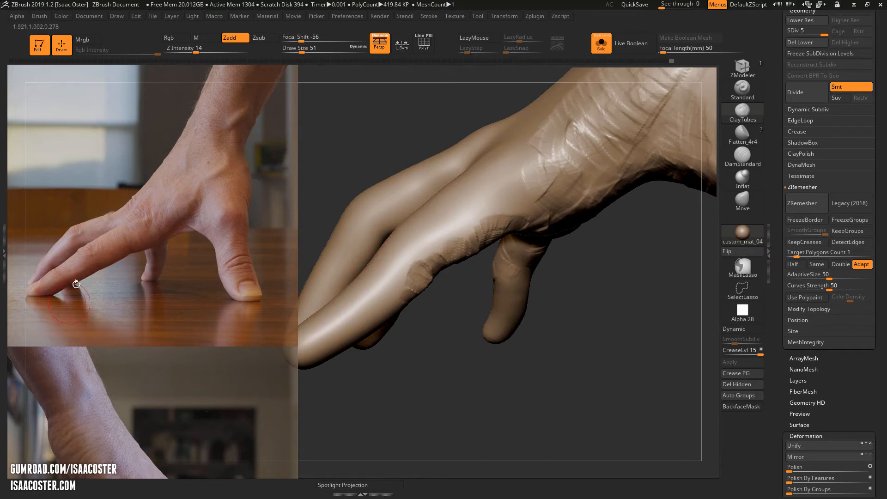
pyautogui.moveTo(334, 124); pyautogui.dragTo(421, 270, button='right')
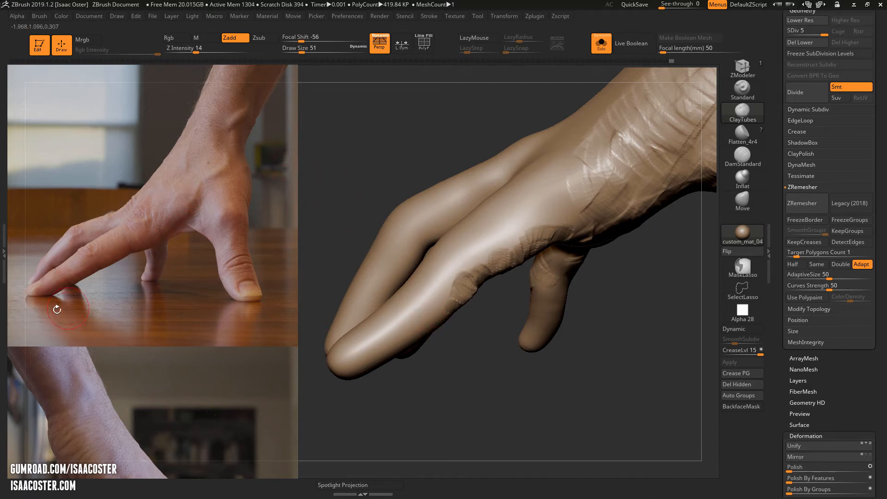
pyautogui.moveTo(465, 251)
pyautogui.mouseDown(button='right')
pyautogui.moveTo(334, 154)
pyautogui.moveTo(375, 171)
pyautogui.moveTo(363, 184)
pyautogui.mouseUp(button='right')
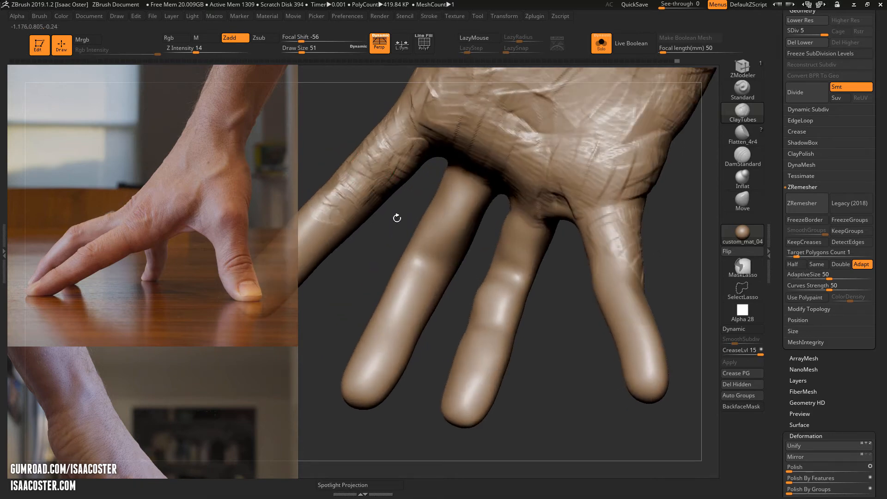
pyautogui.moveTo(397, 218); pyautogui.dragTo(391, 194, button='right')
pyautogui.moveTo(350, 158)
pyautogui.mouseDown(button='right')
pyautogui.moveTo(322, 67)
pyautogui.moveTo(391, 323)
pyautogui.moveTo(430, 430)
pyautogui.mouseUp(button='right')
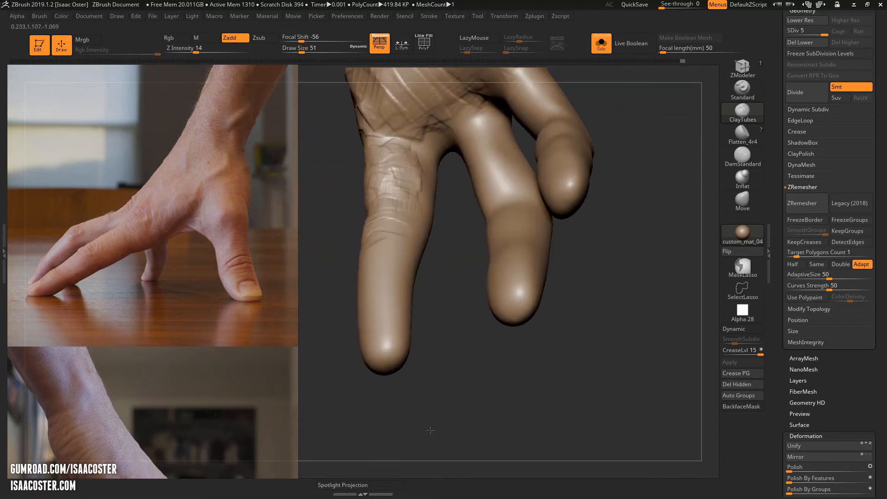
pyautogui.moveTo(402, 187); pyautogui.dragTo(419, 183)
# Isolate the index finger with SelectLasso, hiding the rest of the hand
pyautogui.moveTo(466, 324)
pyautogui.mouseDown(button='right')
pyautogui.moveTo(553, 315)
pyautogui.moveTo(564, 297)
pyautogui.moveTo(471, 255)
pyautogui.moveTo(540, 296)
pyautogui.moveTo(501, 293)
pyautogui.moveTo(442, 251)
pyautogui.moveTo(449, 252)
pyautogui.mouseUp(button='right')
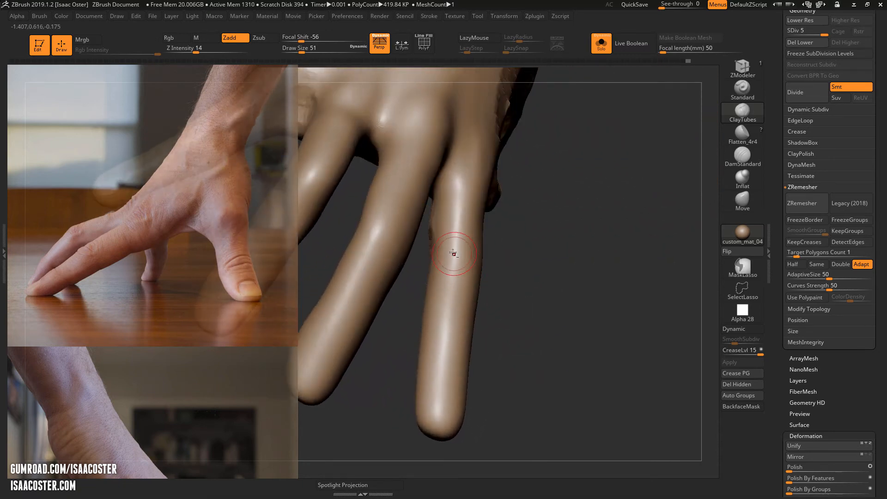
pyautogui.moveTo(455, 240)
pyautogui.mouseDown()
pyautogui.moveTo(452, 200)
pyautogui.moveTo(457, 238)
pyautogui.mouseUp()
pyautogui.moveTo(490, 238)
pyautogui.mouseDown(button='right')
pyautogui.moveTo(509, 256)
pyautogui.moveTo(531, 376)
pyautogui.moveTo(547, 366)
pyautogui.moveTo(530, 192)
pyautogui.mouseUp(button='right')
pyautogui.moveTo(541, 205)
pyautogui.keyDown('ctrl'); pyautogui.keyDown('shift'); pyautogui.mouseDown()
pyautogui.moveTo(506, 92)
pyautogui.moveTo(483, 94)
pyautogui.mouseUp(); pyautogui.keyUp('shift'); pyautogui.keyUp('ctrl')
pyautogui.keyDown('ctrl'); pyautogui.keyDown('shift'); pyautogui.click(693, 294); pyautogui.keyUp('shift'); pyautogui.keyUp('ctrl')
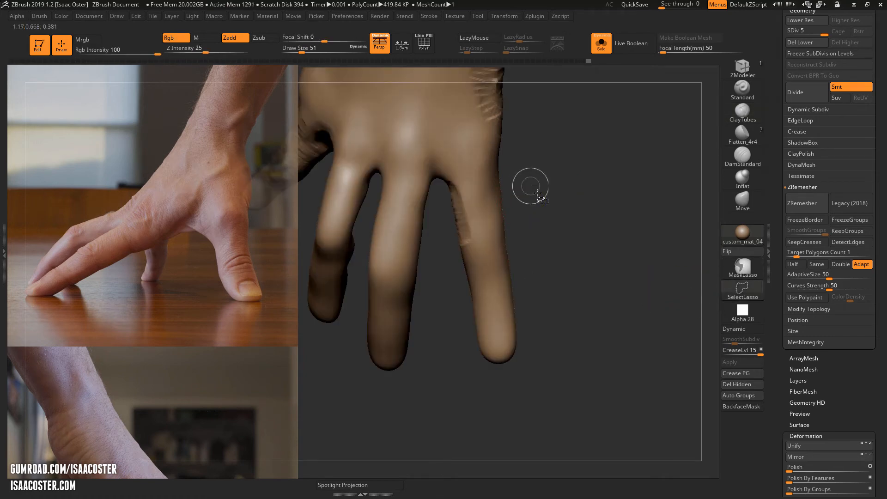
pyautogui.click(753, 273)
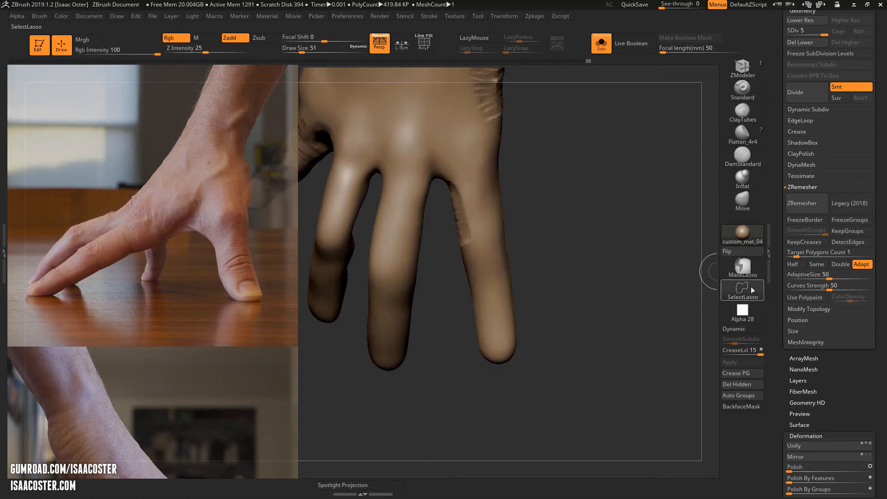
pyautogui.click(750, 287)
pyautogui.moveTo(440, 143)
pyautogui.keyDown('ctrl'); pyautogui.keyDown('shift'); pyautogui.mouseDown()
pyautogui.moveTo(544, 174)
pyautogui.moveTo(494, 440)
pyautogui.moveTo(442, 152)
pyautogui.mouseUp(); pyautogui.keyUp('shift'); pyautogui.keyUp('ctrl')
# Sculpt planes and folds along the side of the isolated index finger that faces the middle finger using ClayTubes
pyautogui.moveTo(583, 357); pyautogui.dragTo(584, 196)
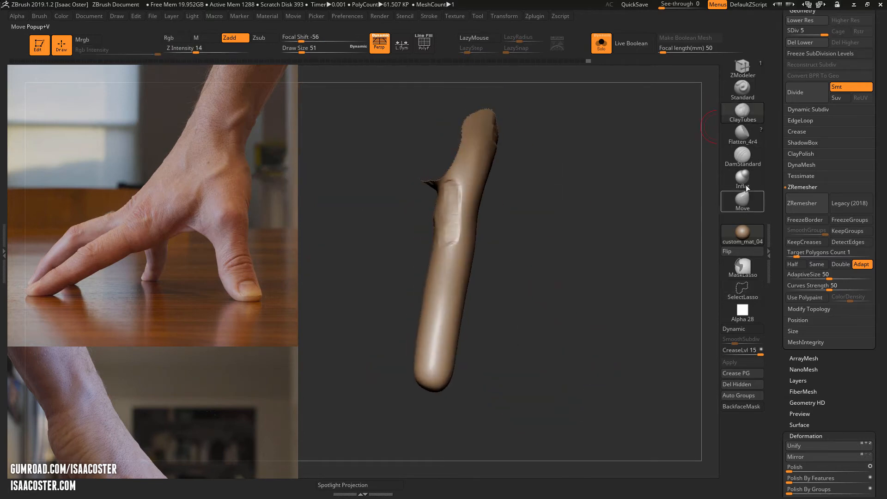
pyautogui.moveTo(639, 146); pyautogui.dragTo(570, 263)
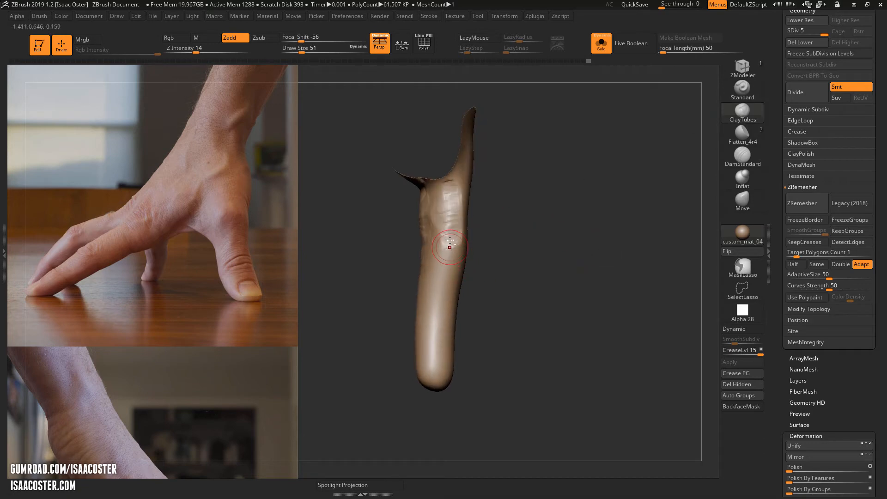
pyautogui.moveTo(439, 261); pyautogui.dragTo(444, 277)
pyautogui.moveTo(450, 263); pyautogui.dragTo(449, 265, button='right')
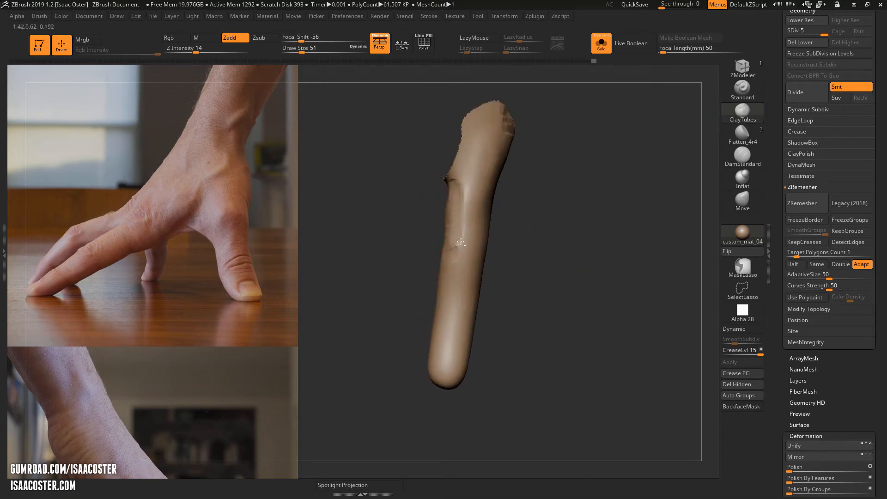
pyautogui.moveTo(463, 238)
pyautogui.mouseDown()
pyautogui.moveTo(464, 196)
pyautogui.moveTo(475, 230)
pyautogui.mouseUp()
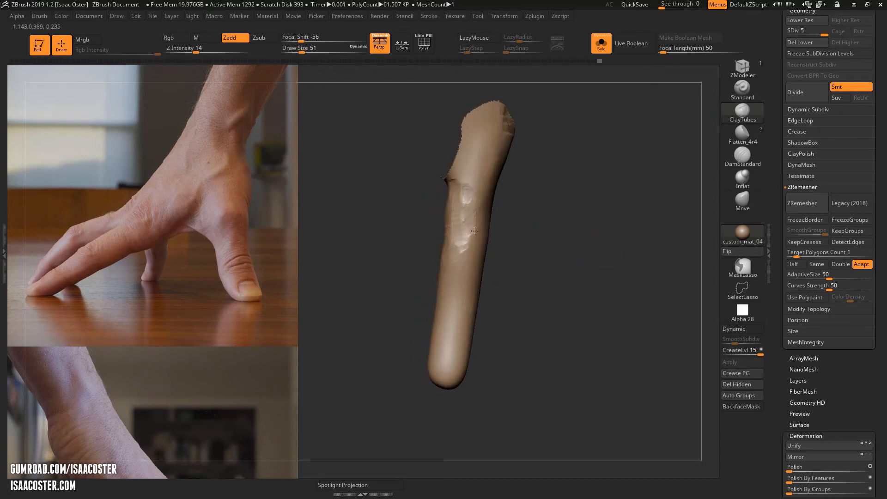
pyautogui.moveTo(484, 267)
pyautogui.mouseDown(button='right')
pyautogui.moveTo(439, 287)
pyautogui.moveTo(483, 287)
pyautogui.moveTo(474, 290)
pyautogui.mouseUp(button='right')
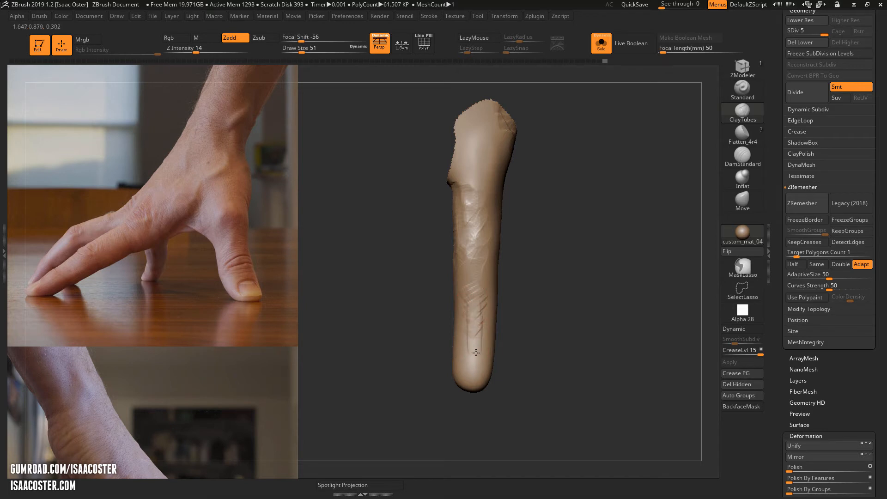
# Turn on BackfaceMask for ClayTubes and build up the side of the index finger's end segment down to the tip
pyautogui.click(750, 408)
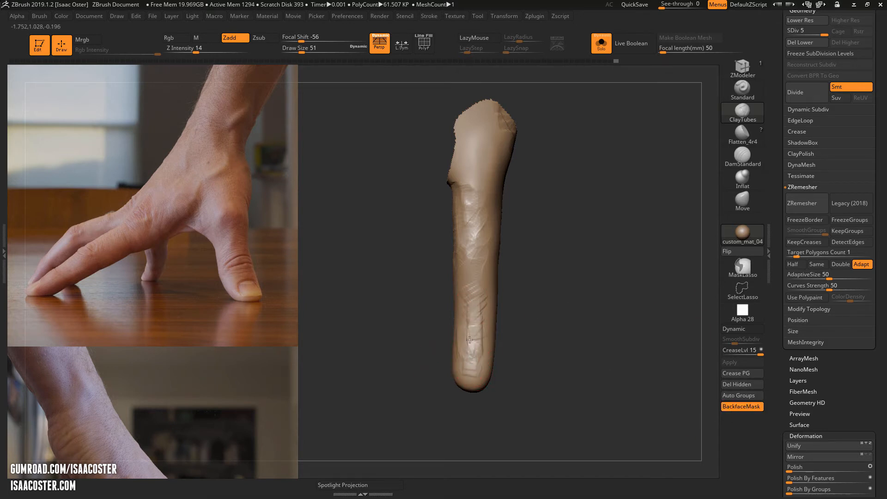
pyautogui.moveTo(495, 351); pyautogui.dragTo(490, 357, button='right')
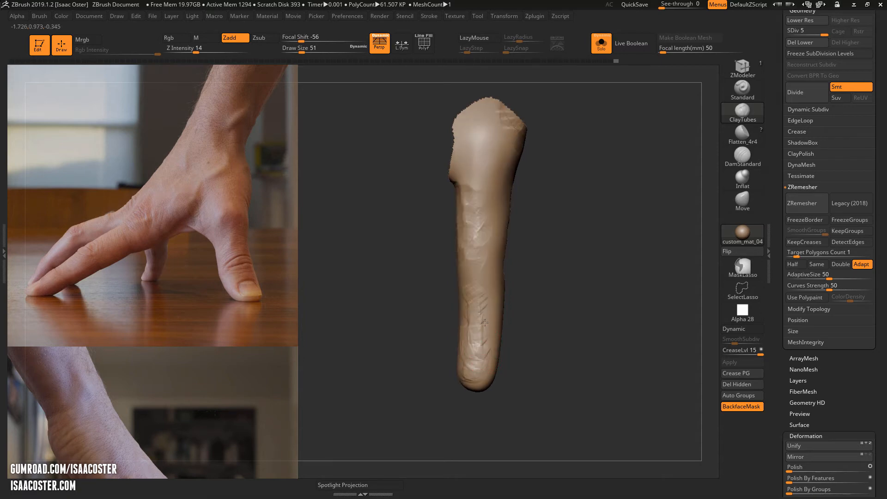
pyautogui.moveTo(499, 341); pyautogui.dragTo(494, 370)
pyautogui.moveTo(508, 361)
pyautogui.mouseDown(button='right')
pyautogui.moveTo(561, 351)
pyautogui.moveTo(519, 347)
pyautogui.mouseUp(button='right')
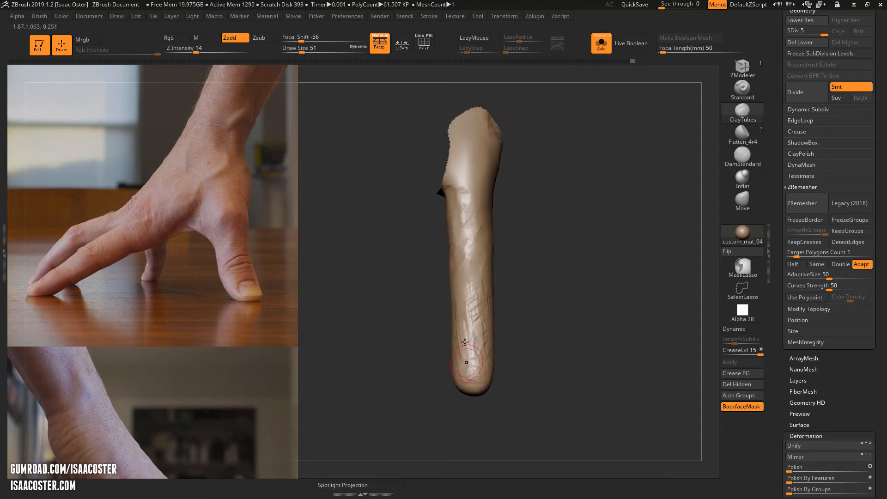
pyautogui.moveTo(515, 311); pyautogui.dragTo(469, 323, button='right')
pyautogui.moveTo(480, 373)
pyautogui.mouseDown(button='right')
pyautogui.moveTo(464, 365)
pyautogui.moveTo(472, 383)
pyautogui.mouseUp(button='right')
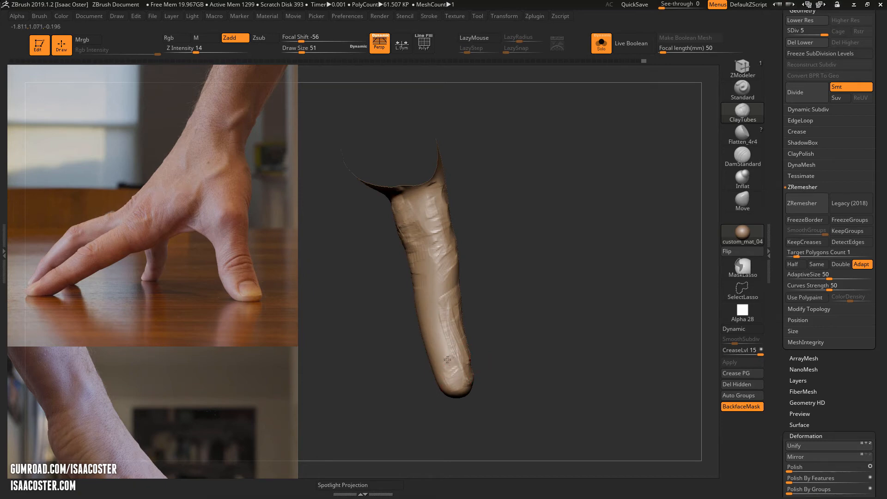
# Shape the top and sides of the index fingertip around the nail area with ClayTubes, following the reference photo
pyautogui.moveTo(507, 359); pyautogui.dragTo(406, 359, button='right')
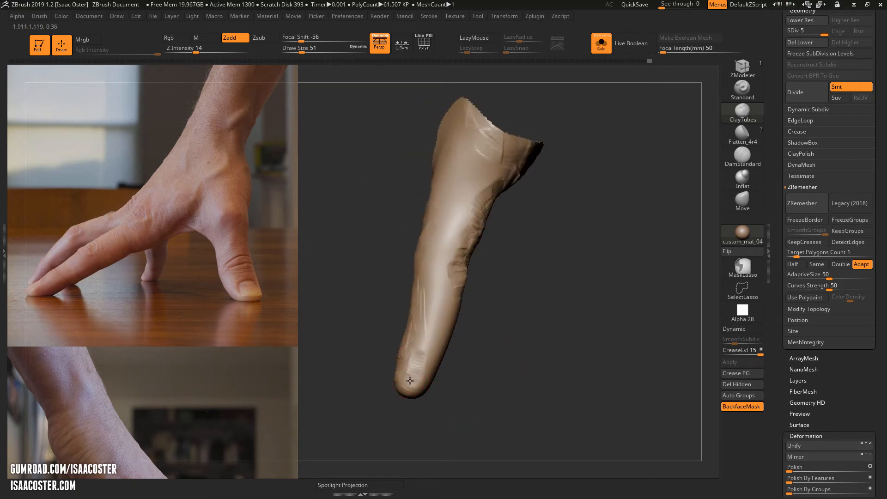
pyautogui.moveTo(427, 344); pyautogui.dragTo(441, 376, button='right')
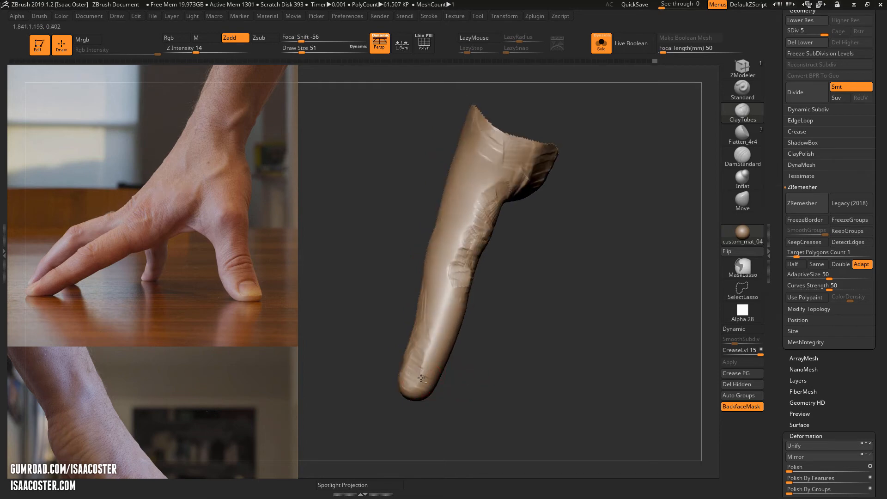
pyautogui.moveTo(433, 343); pyautogui.dragTo(560, 362, button='right')
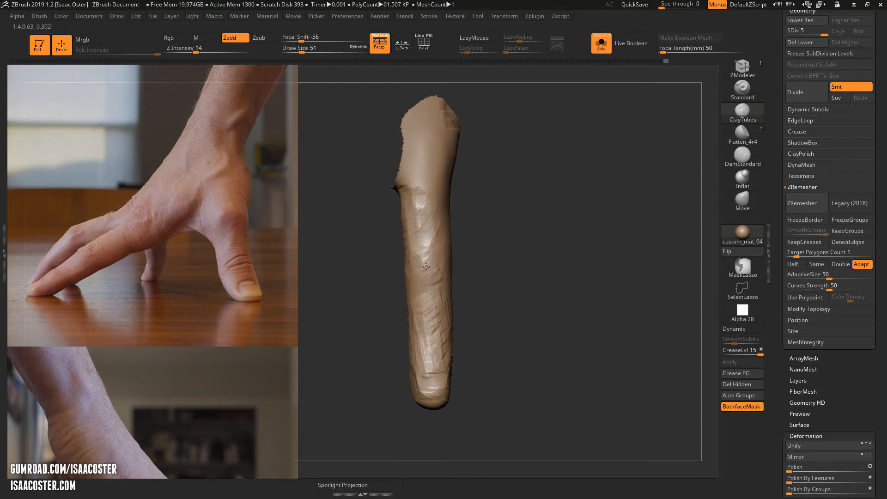
pyautogui.moveTo(458, 248); pyautogui.dragTo(423, 269, button='right')
pyautogui.moveTo(505, 263)
pyautogui.mouseDown()
pyautogui.moveTo(518, 406)
pyautogui.moveTo(454, 384)
pyautogui.moveTo(374, 332)
pyautogui.moveTo(343, 296)
pyautogui.mouseUp()
pyautogui.moveTo(363, 333)
pyautogui.keyDown('shift'); pyautogui.mouseDown()
pyautogui.moveTo(414, 376)
pyautogui.moveTo(368, 343)
pyautogui.moveTo(353, 298)
pyautogui.mouseUp(); pyautogui.keyUp('shift')
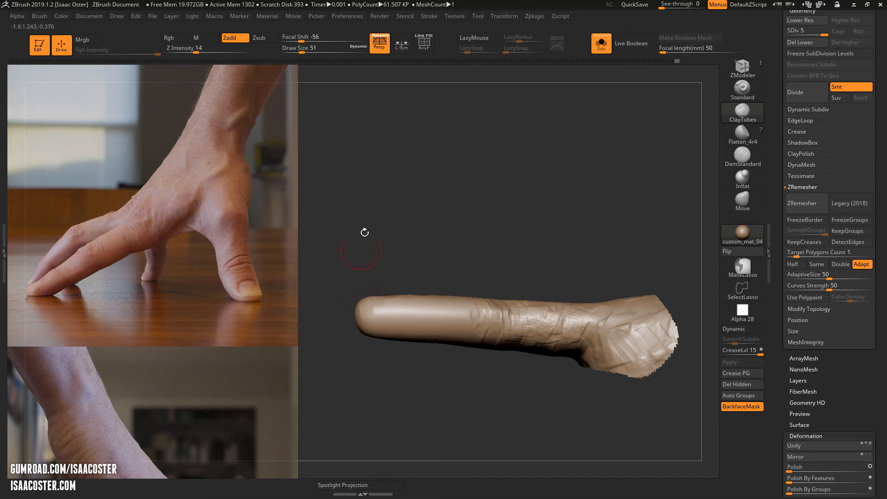
pyautogui.moveTo(364, 231); pyautogui.dragTo(73, 331)
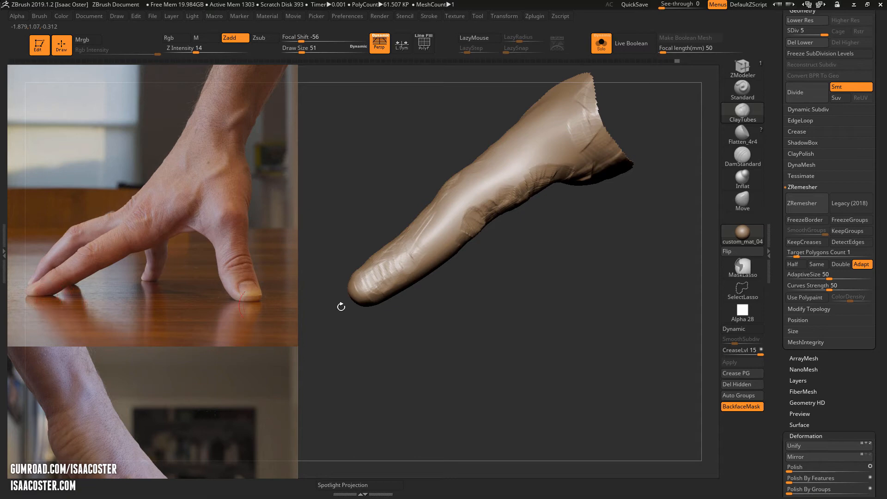
# Sculpt the flattened contact area on the underside of the index fingertip's pad with ClayTubes
pyautogui.moveTo(437, 347); pyautogui.dragTo(411, 237)
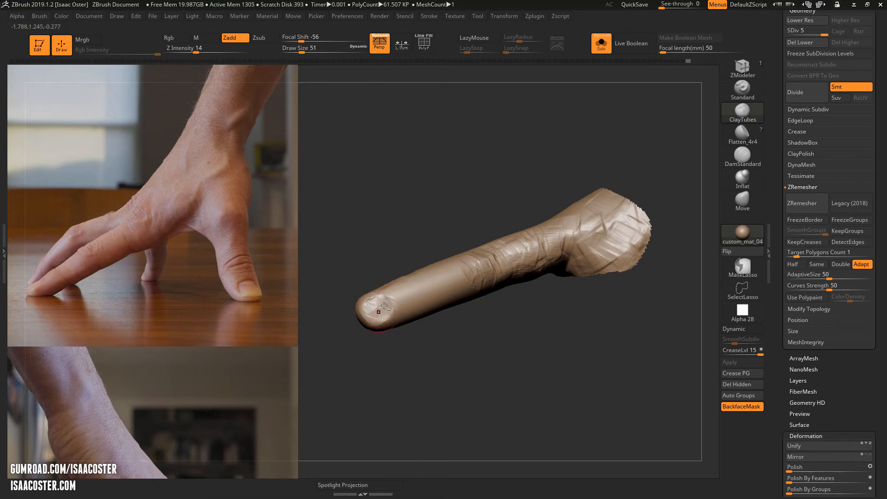
pyautogui.moveTo(360, 255); pyautogui.dragTo(365, 300)
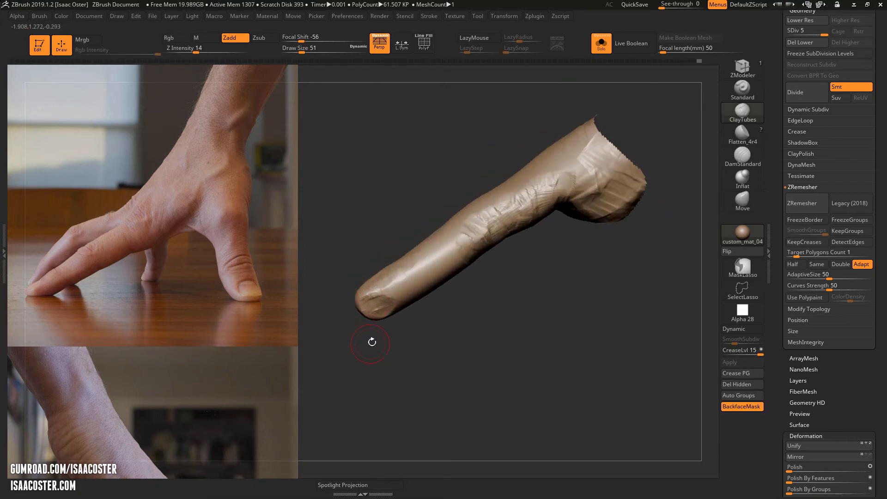
pyautogui.moveTo(372, 342); pyautogui.dragTo(365, 313)
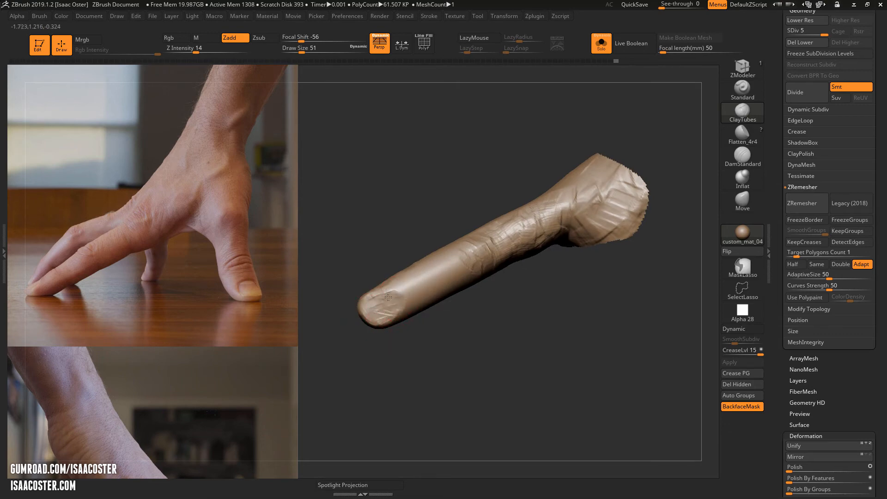
pyautogui.moveTo(397, 333); pyautogui.dragTo(361, 303)
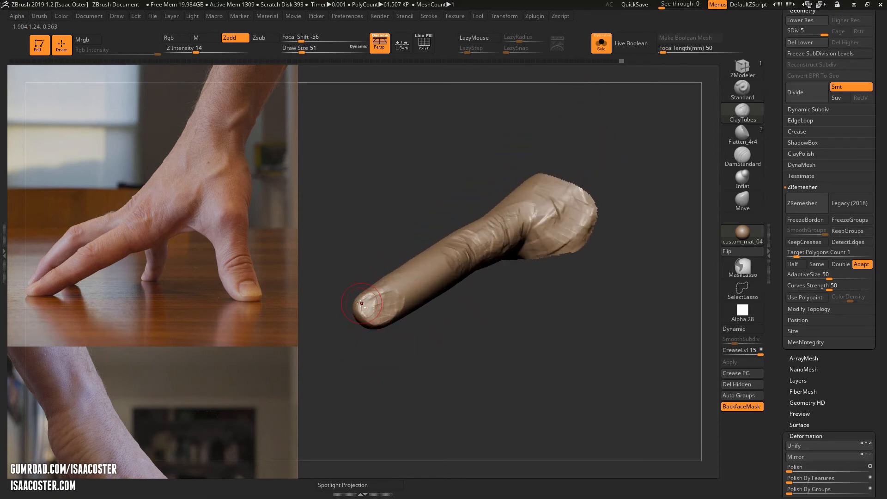
pyautogui.moveTo(403, 340); pyautogui.dragTo(376, 318)
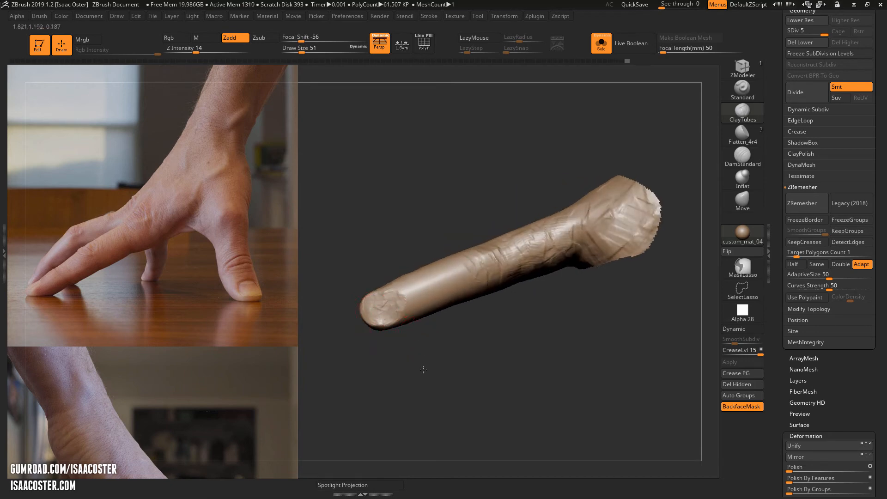
# Adjust the side profile of the isolated index finger with the Move brush, using draw sizes of 71 and 101
pyautogui.moveTo(423, 370)
pyautogui.mouseDown()
pyautogui.moveTo(439, 370)
pyautogui.moveTo(406, 372)
pyautogui.moveTo(386, 333)
pyautogui.moveTo(373, 327)
pyautogui.moveTo(378, 259)
pyautogui.moveTo(409, 272)
pyautogui.moveTo(420, 193)
pyautogui.moveTo(369, 203)
pyautogui.moveTo(354, 196)
pyautogui.moveTo(396, 248)
pyautogui.mouseUp()
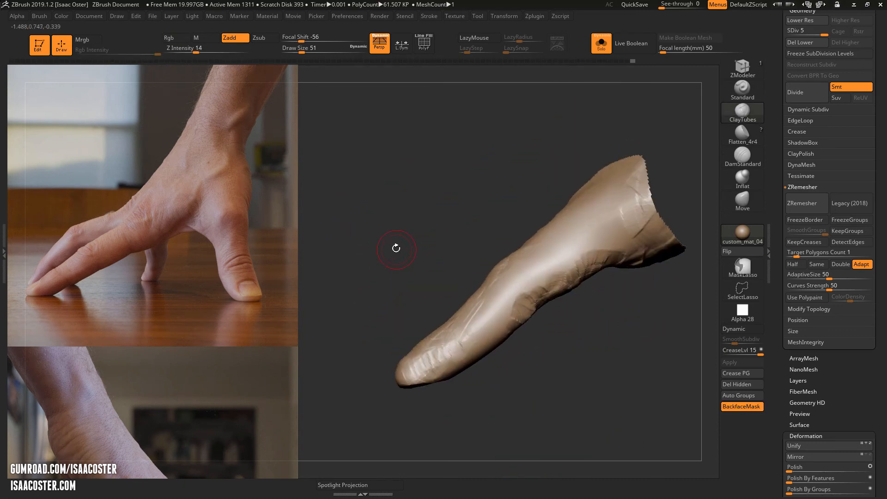
pyautogui.click(742, 201)
pyautogui.press('s')
pyautogui.moveTo(432, 349); pyautogui.dragTo(416, 342)
pyautogui.press('s')
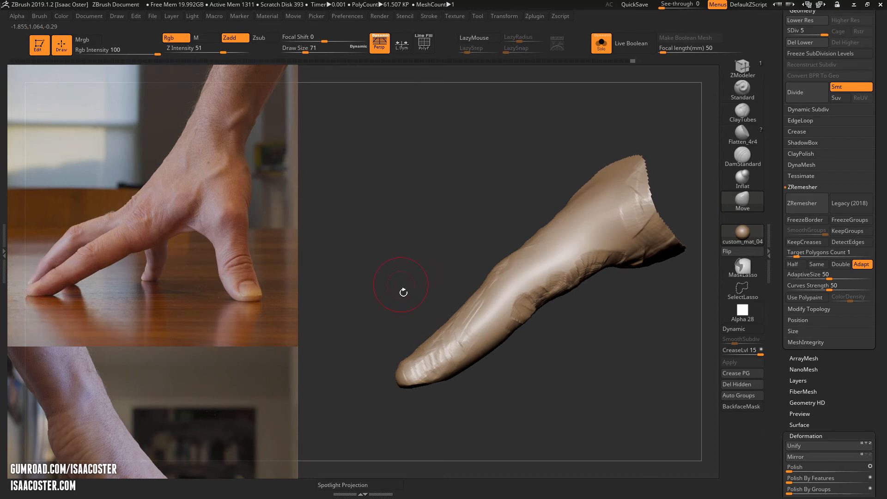
pyautogui.moveTo(404, 291)
pyautogui.mouseDown()
pyautogui.moveTo(421, 314)
pyautogui.moveTo(410, 315)
pyautogui.mouseUp()
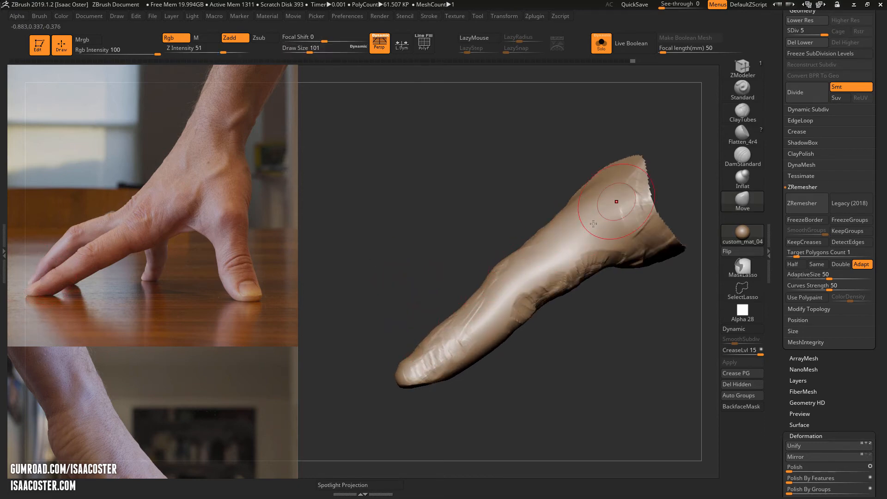
# Show the whole hand again and set up the Flatten_4r4 brush with a focal shift of -46
pyautogui.moveTo(575, 368); pyautogui.dragTo(432, 167)
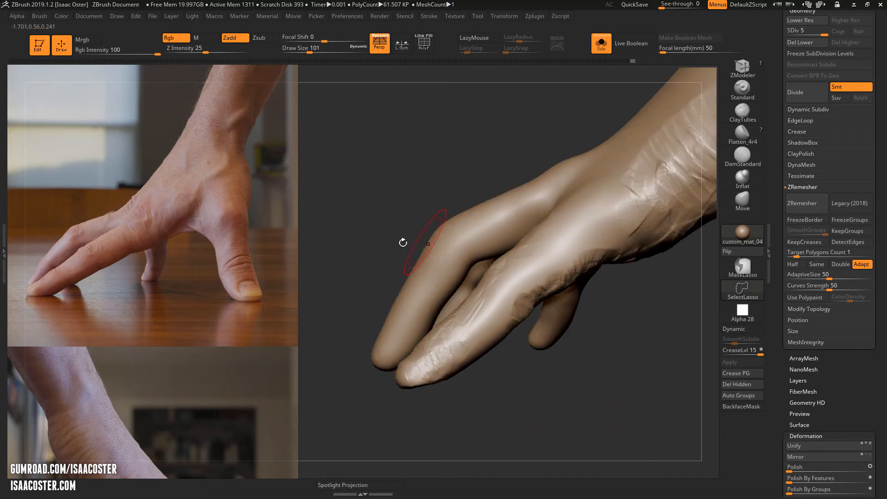
pyautogui.moveTo(402, 241); pyautogui.dragTo(523, 416)
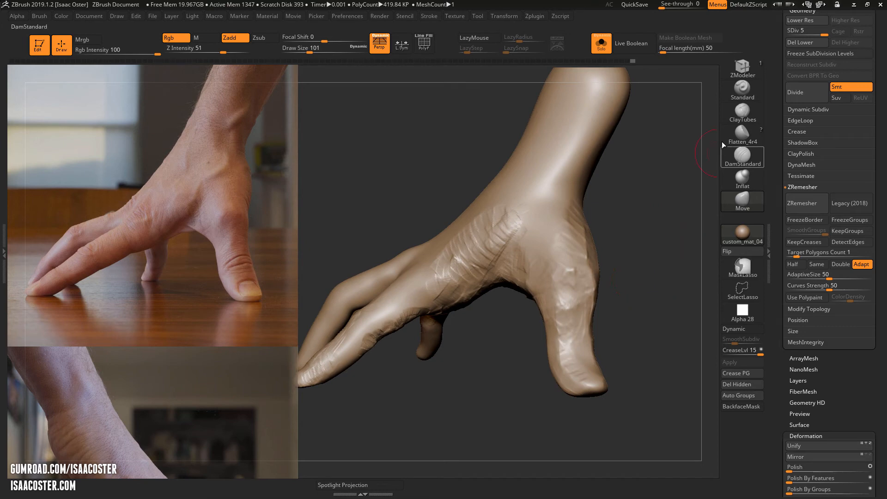
pyautogui.click(742, 134)
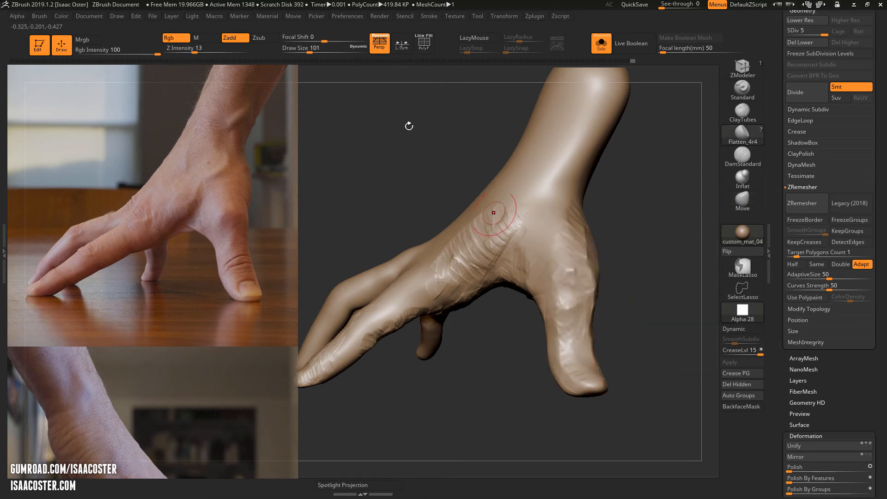
pyautogui.moveTo(319, 42); pyautogui.dragTo(305, 47)
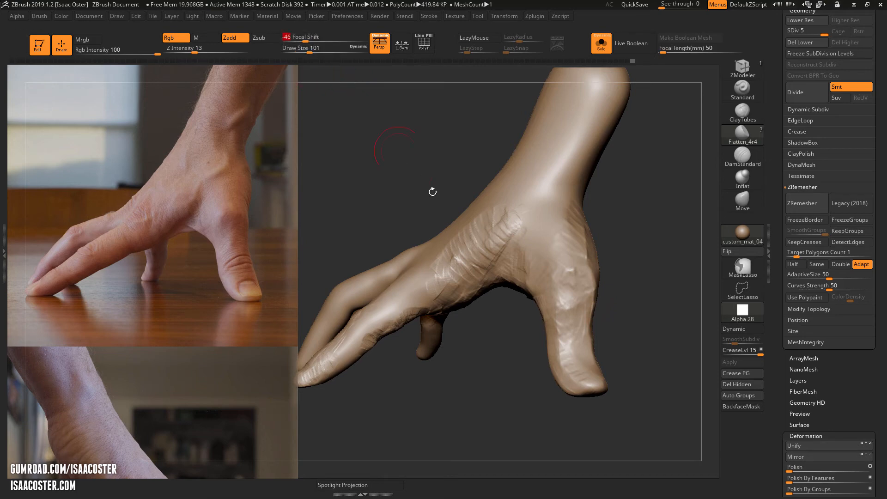
# Flatten the rough clay strokes on the back of the hand between the index knuckle and the thumb base
pyautogui.moveTo(431, 190); pyautogui.dragTo(475, 274)
pyautogui.moveTo(499, 328); pyautogui.dragTo(434, 318)
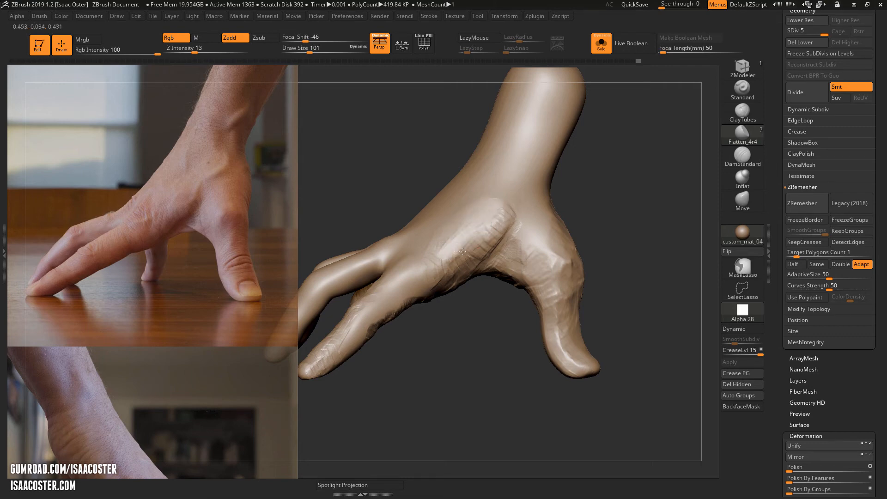
pyautogui.moveTo(477, 324); pyautogui.dragTo(467, 272)
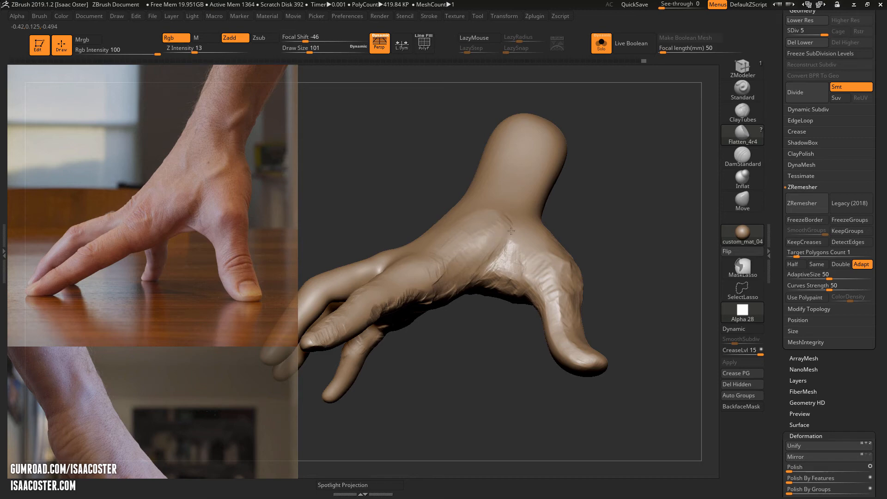
pyautogui.moveTo(510, 239)
pyautogui.mouseDown()
pyautogui.moveTo(499, 261)
pyautogui.moveTo(537, 269)
pyautogui.moveTo(552, 296)
pyautogui.mouseUp()
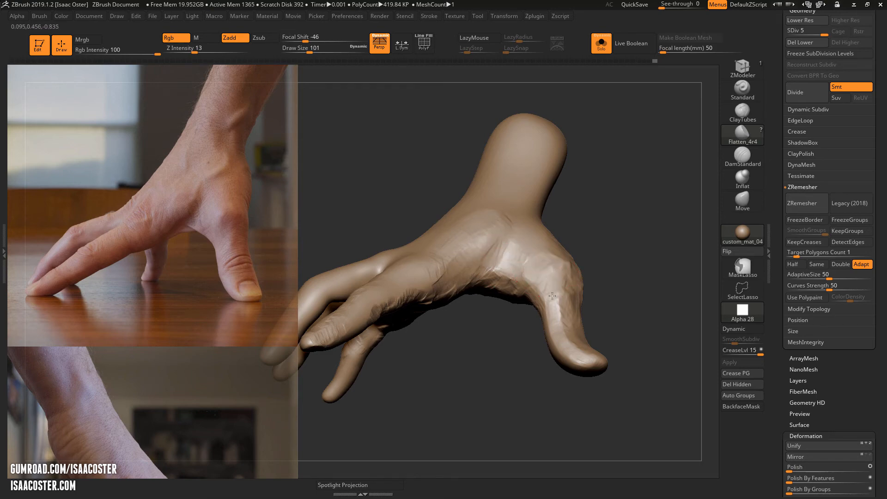
# Smooth out the planes around the thumb's knuckle and along its upper segment with Flatten_4r4
pyautogui.moveTo(558, 322); pyautogui.dragTo(573, 294, button='right')
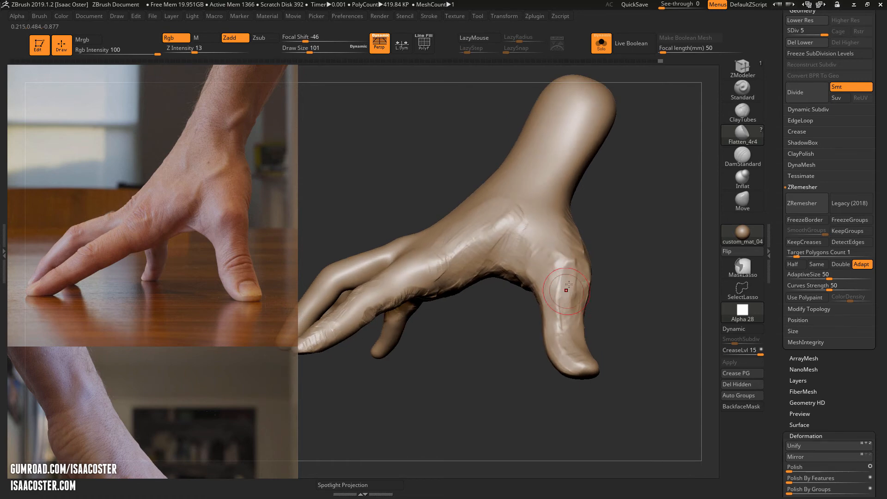
pyautogui.moveTo(561, 252); pyautogui.dragTo(555, 254, button='right')
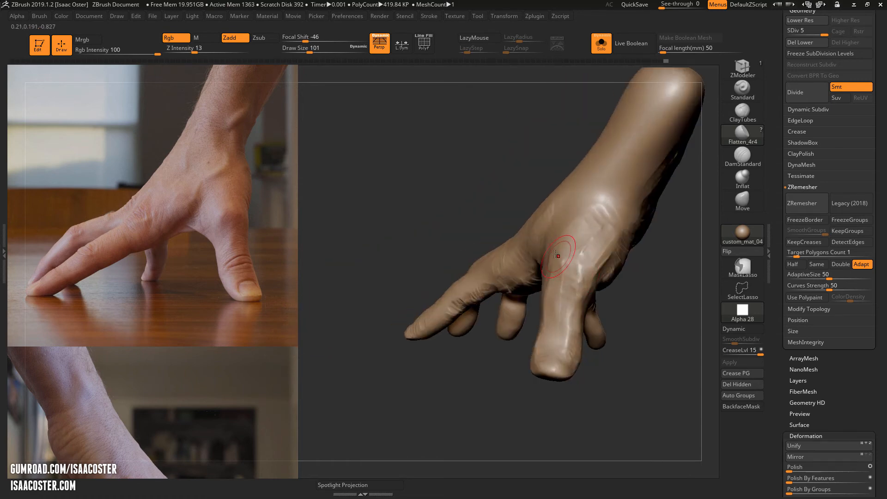
pyautogui.moveTo(568, 276); pyautogui.dragTo(578, 273)
pyautogui.moveTo(578, 273); pyautogui.dragTo(550, 278, button='right')
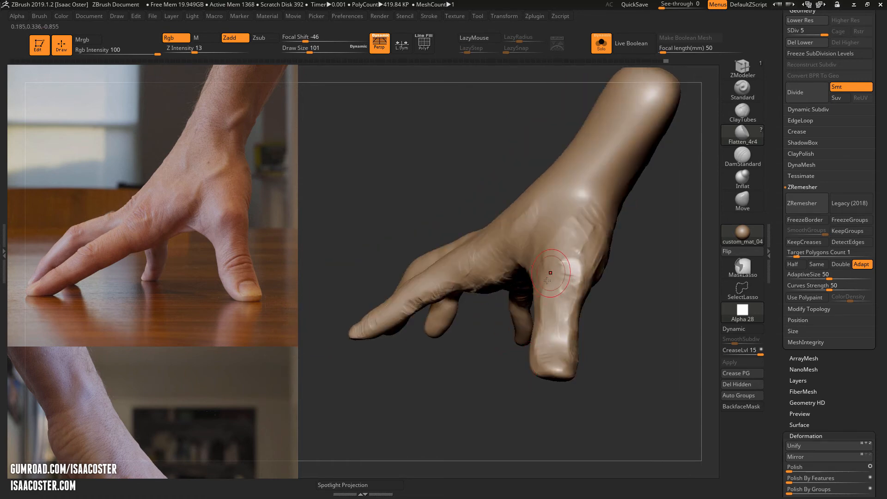
pyautogui.moveTo(553, 275); pyautogui.dragTo(550, 314)
pyautogui.moveTo(550, 313); pyautogui.dragTo(531, 364, button='right')
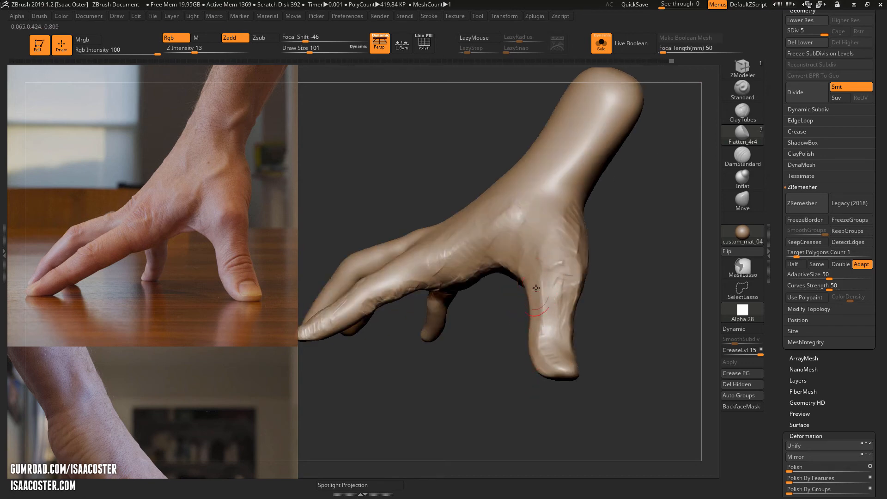
pyautogui.moveTo(536, 288); pyautogui.dragTo(555, 308)
pyautogui.moveTo(549, 265); pyautogui.dragTo(558, 261)
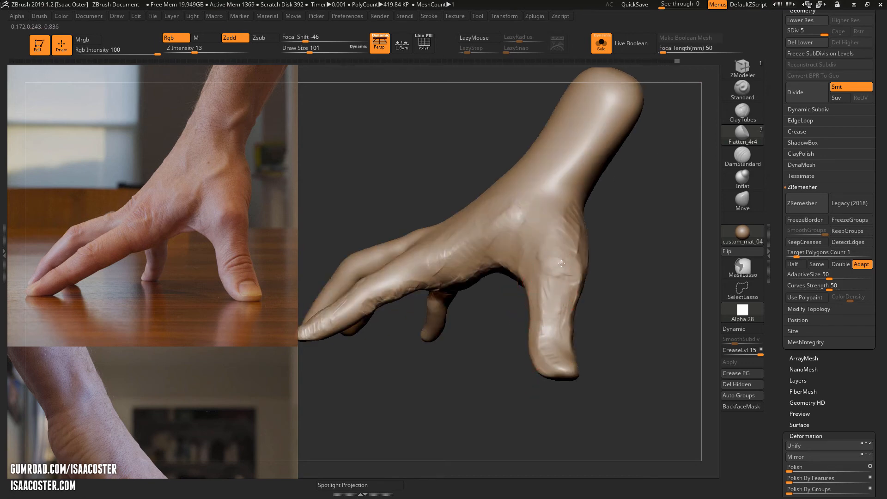
# Flatten the clay marks along the thumb's outer side, from the knuckle down to the end segment
pyautogui.moveTo(561, 272); pyautogui.dragTo(522, 280, button='right')
pyautogui.moveTo(558, 282); pyautogui.dragTo(568, 301)
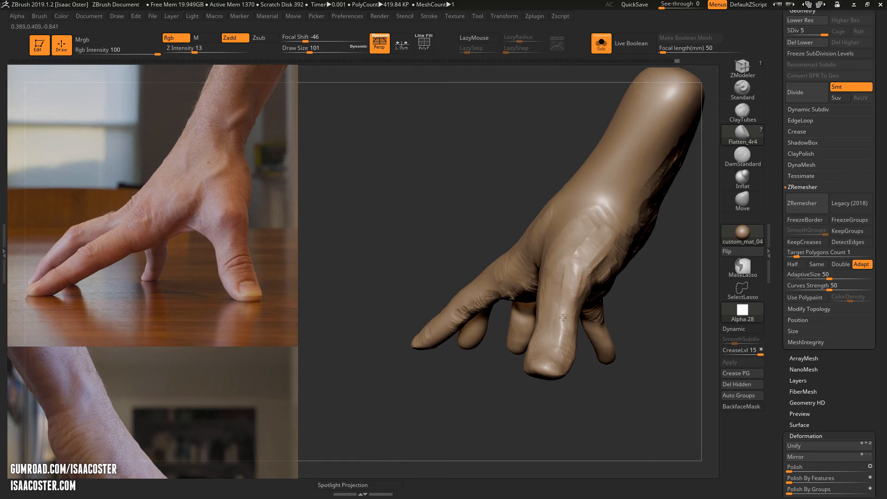
pyautogui.moveTo(585, 374); pyautogui.dragTo(563, 354, button='right')
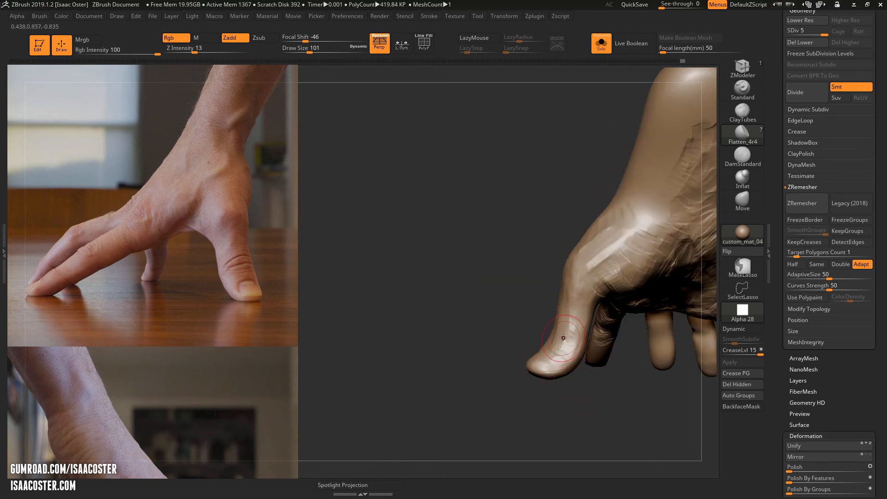
pyautogui.moveTo(563, 338); pyautogui.dragTo(570, 319)
pyautogui.moveTo(586, 254); pyautogui.dragTo(593, 258)
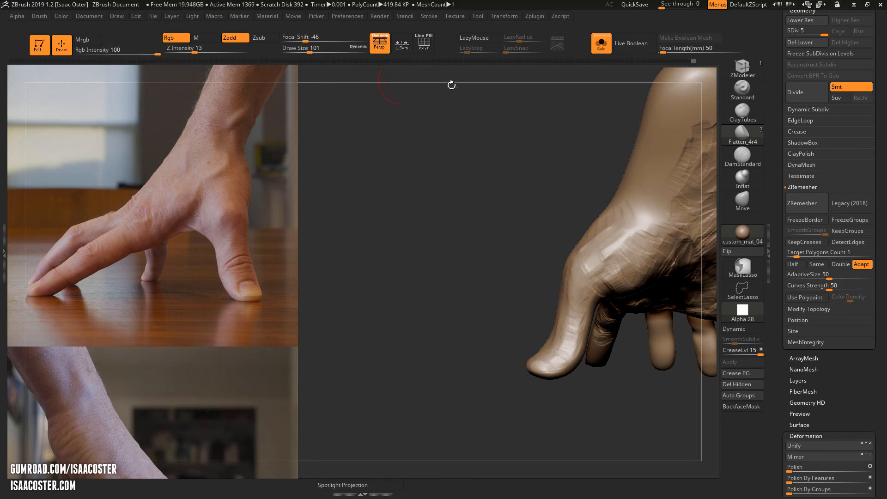
# Flatten the folds where the thumb's base meets the fleshy mound on the palm side
pyautogui.moveTo(489, 175); pyautogui.dragTo(562, 220)
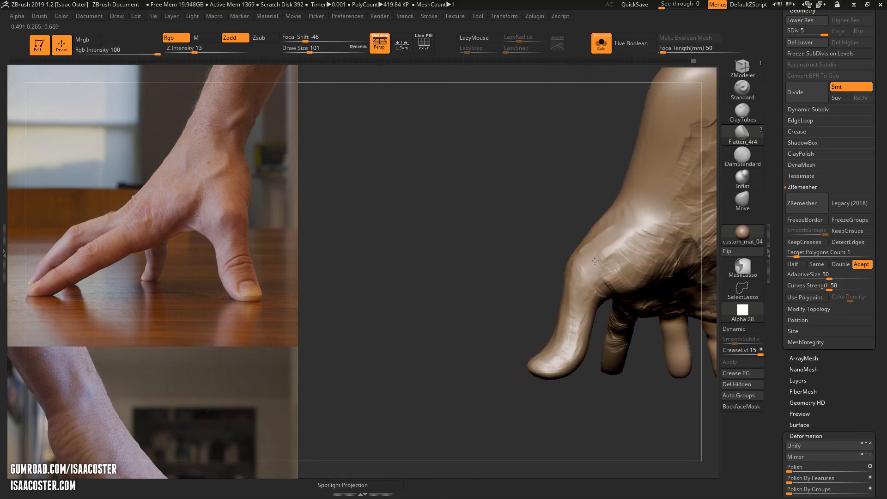
pyautogui.moveTo(613, 261); pyautogui.dragTo(625, 238)
pyautogui.moveTo(490, 178); pyautogui.dragTo(572, 217)
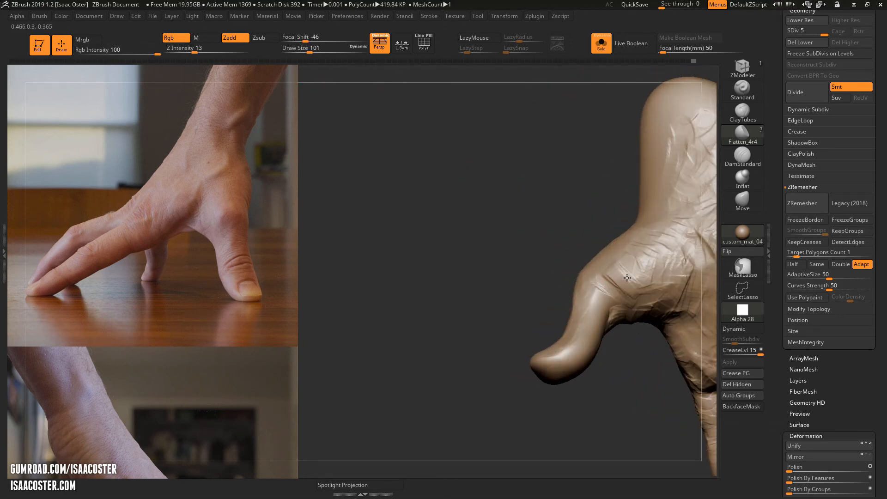
pyautogui.moveTo(628, 269); pyautogui.dragTo(632, 242)
# Flatten the surface of the thumb mound and the heel of the palm just below the wrist
pyautogui.keyDown('alt'); pyautogui.moveTo(438, 178); pyautogui.dragTo(346, 145); pyautogui.keyUp('alt')
pyautogui.moveTo(463, 149); pyautogui.dragTo(446, 137)
pyautogui.moveTo(545, 218)
pyautogui.mouseDown()
pyautogui.moveTo(553, 245)
pyautogui.moveTo(581, 248)
pyautogui.moveTo(595, 207)
pyautogui.mouseUp()
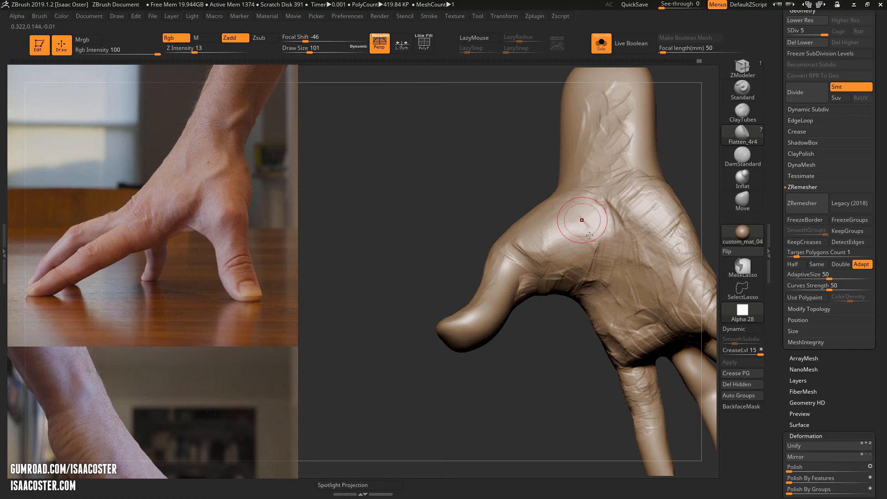
pyautogui.moveTo(671, 140); pyautogui.dragTo(631, 150)
pyautogui.moveTo(623, 211)
pyautogui.mouseDown()
pyautogui.moveTo(614, 203)
pyautogui.moveTo(627, 213)
pyautogui.moveTo(634, 208)
pyautogui.moveTo(625, 197)
pyautogui.mouseUp()
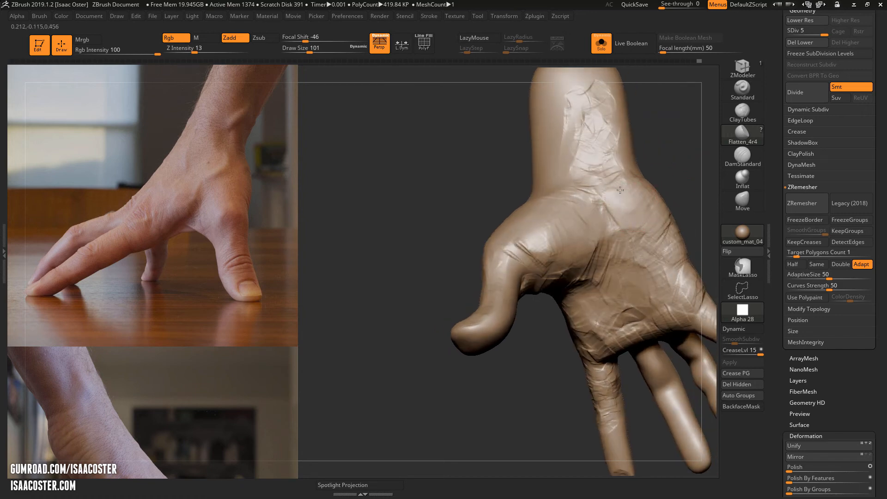
pyautogui.moveTo(624, 197); pyautogui.dragTo(606, 217, button='right')
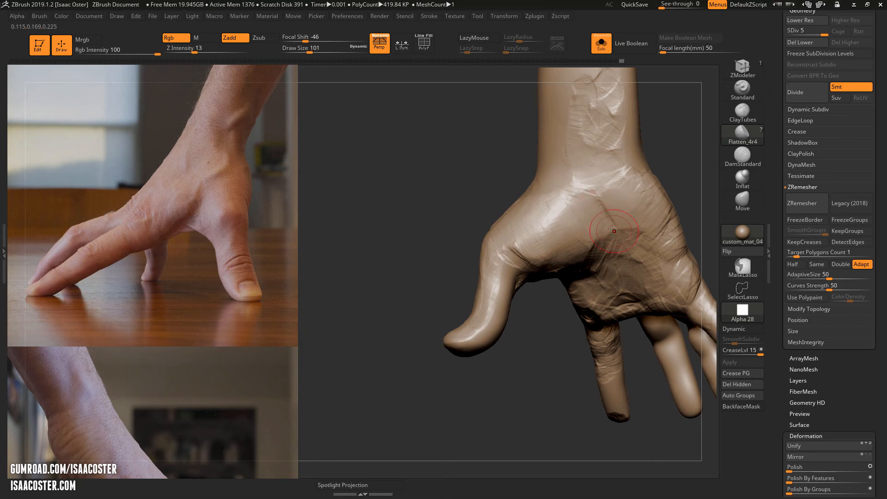
# Flatten the rough strokes along the little-finger edge of the palm down to the base of the little finger
pyautogui.moveTo(682, 178); pyautogui.dragTo(630, 223)
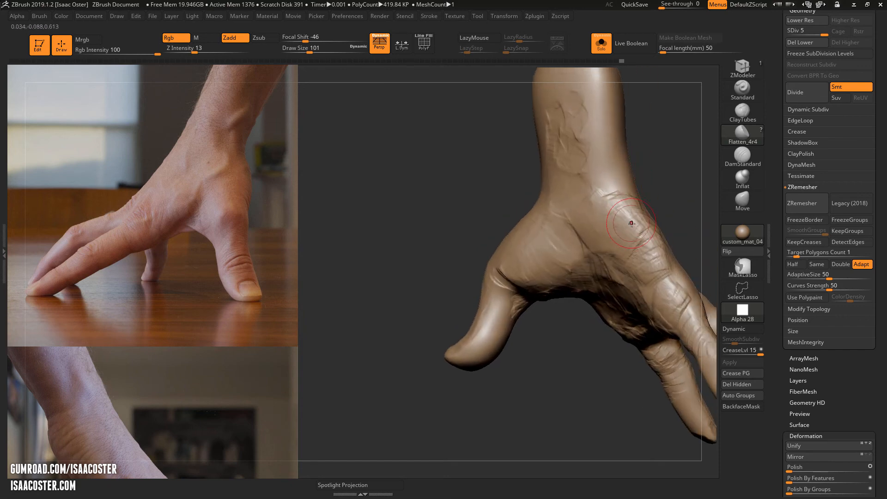
pyautogui.moveTo(659, 196)
pyautogui.mouseDown()
pyautogui.moveTo(610, 257)
pyautogui.moveTo(604, 206)
pyautogui.mouseUp()
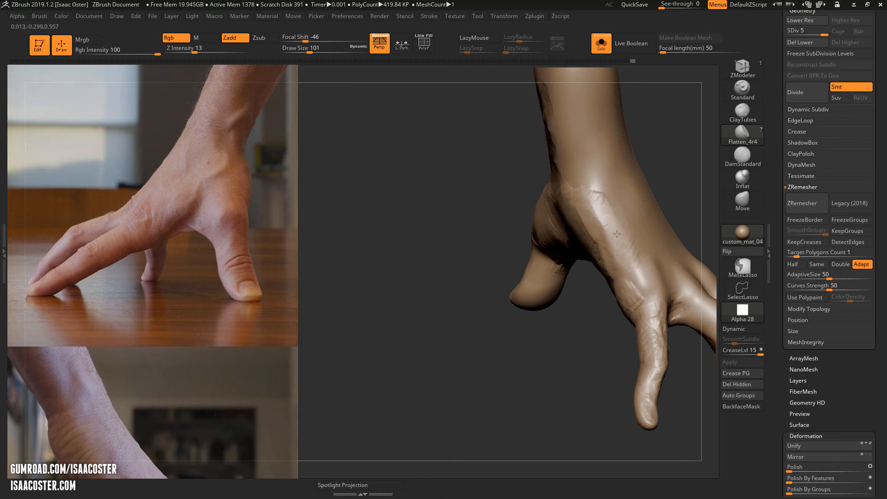
pyautogui.moveTo(634, 238); pyautogui.dragTo(639, 289)
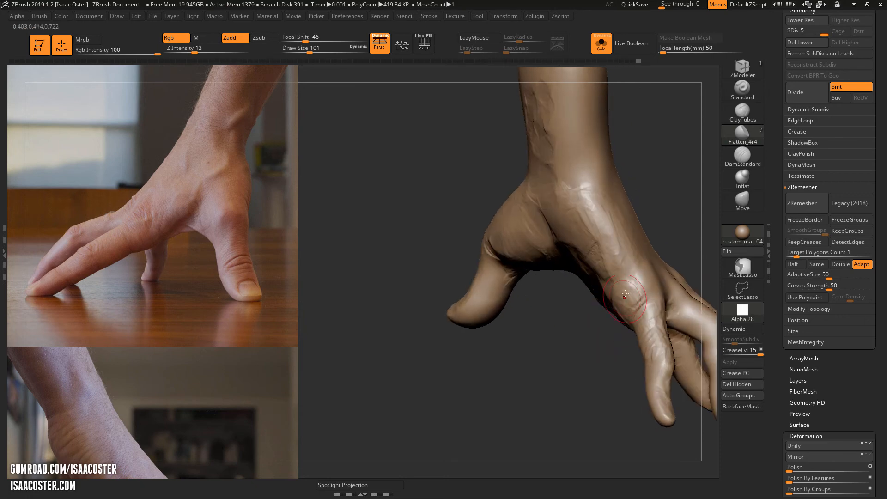
pyautogui.moveTo(635, 354)
pyautogui.mouseDown()
pyautogui.moveTo(566, 341)
pyautogui.moveTo(635, 354)
pyautogui.moveTo(624, 309)
pyautogui.mouseUp()
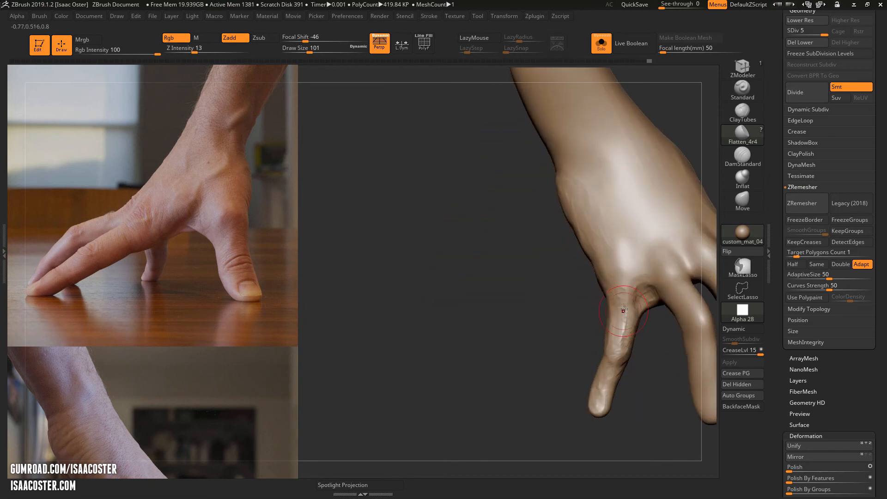
# Reposition the Spotlight reference sheet so the top-down photo of the back of the hand sits beside the model
pyautogui.moveTo(639, 392)
pyautogui.mouseDown()
pyautogui.moveTo(408, 363)
pyautogui.moveTo(527, 329)
pyautogui.mouseUp()
pyautogui.moveTo(562, 416)
pyautogui.mouseDown()
pyautogui.moveTo(545, 425)
pyautogui.moveTo(562, 439)
pyautogui.moveTo(504, 397)
pyautogui.mouseUp()
pyautogui.moveTo(554, 342)
pyautogui.mouseDown()
pyautogui.moveTo(580, 318)
pyautogui.moveTo(497, 363)
pyautogui.moveTo(472, 455)
pyautogui.mouseUp()
pyautogui.moveTo(321, 368)
pyautogui.mouseDown()
pyautogui.moveTo(388, 305)
pyautogui.moveTo(152, 331)
pyautogui.mouseUp()
pyautogui.press('z')
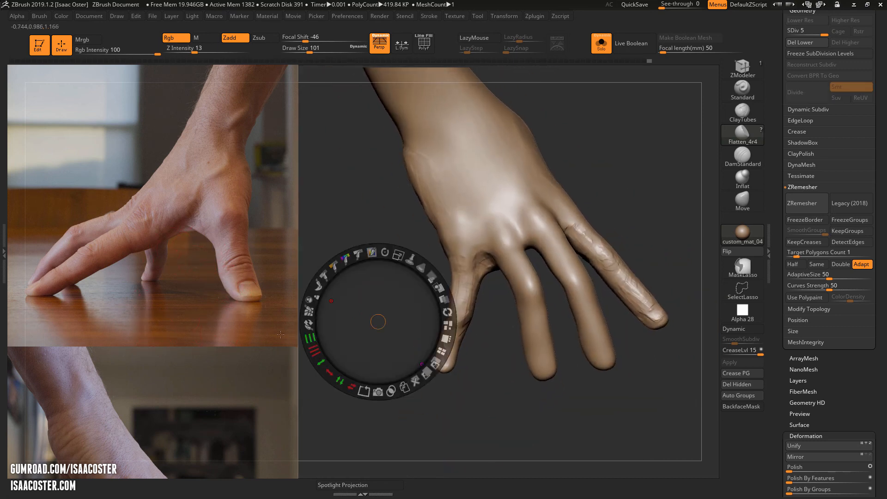
pyautogui.moveTo(372, 279); pyautogui.dragTo(689, 100)
pyautogui.moveTo(614, 313); pyautogui.dragTo(613, 13)
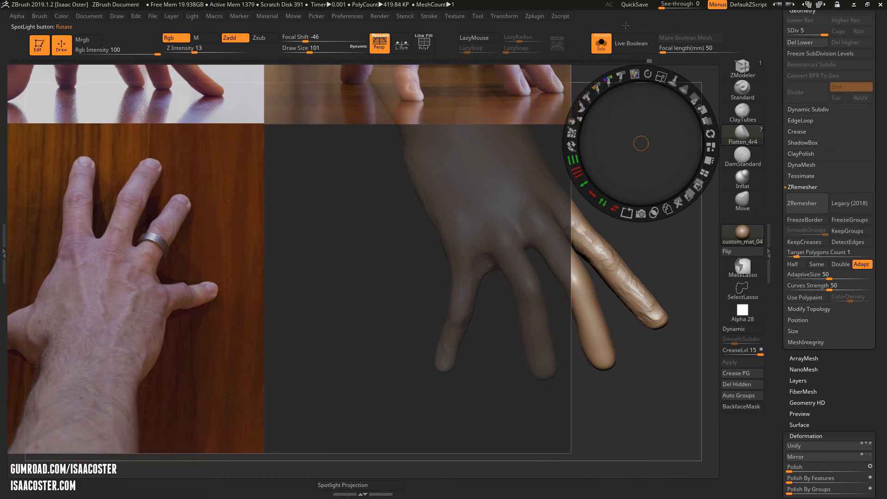
pyautogui.moveTo(613, 141); pyautogui.dragTo(521, 173)
pyautogui.click(570, 401)
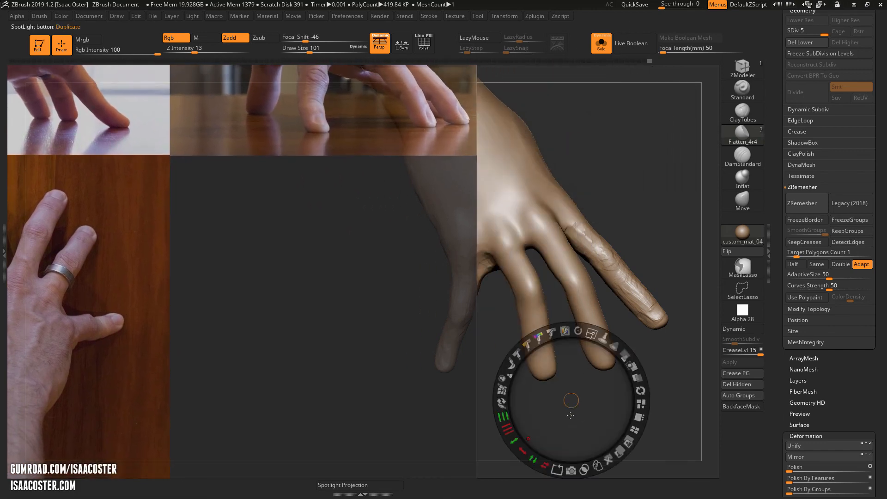
pyautogui.press('z')
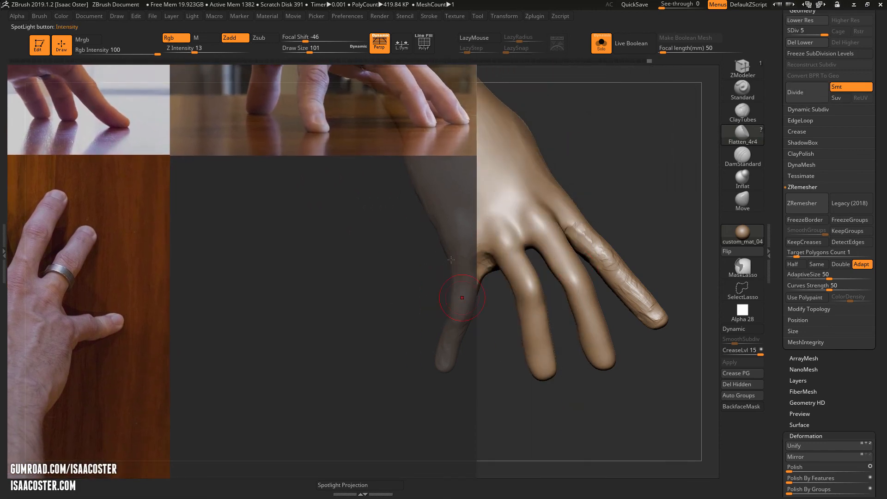
# Adjust the little finger's outline in the view from above with the Move brush at draw size 124, matching the reference photo
pyautogui.moveTo(630, 117); pyautogui.dragTo(347, 300)
pyautogui.moveTo(613, 199); pyautogui.dragTo(607, 299)
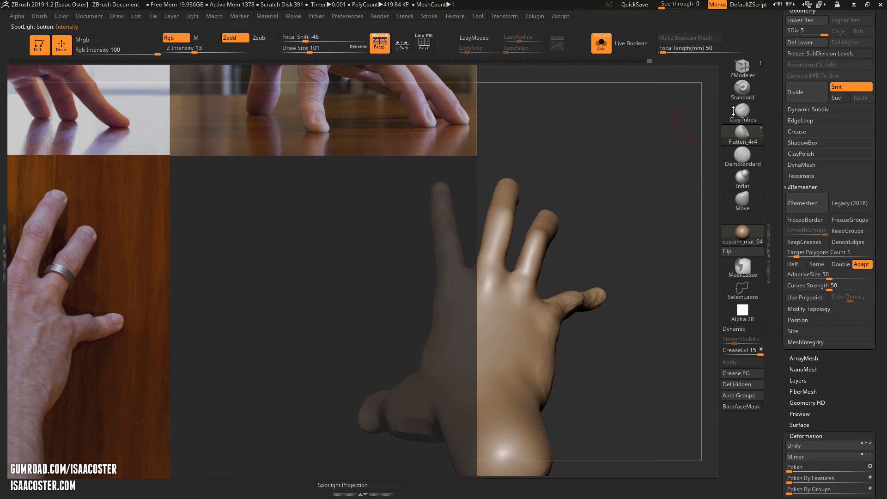
pyautogui.keyDown('alt'); pyautogui.moveTo(675, 174); pyautogui.dragTo(696, 179); pyautogui.keyUp('alt')
pyautogui.click(737, 200)
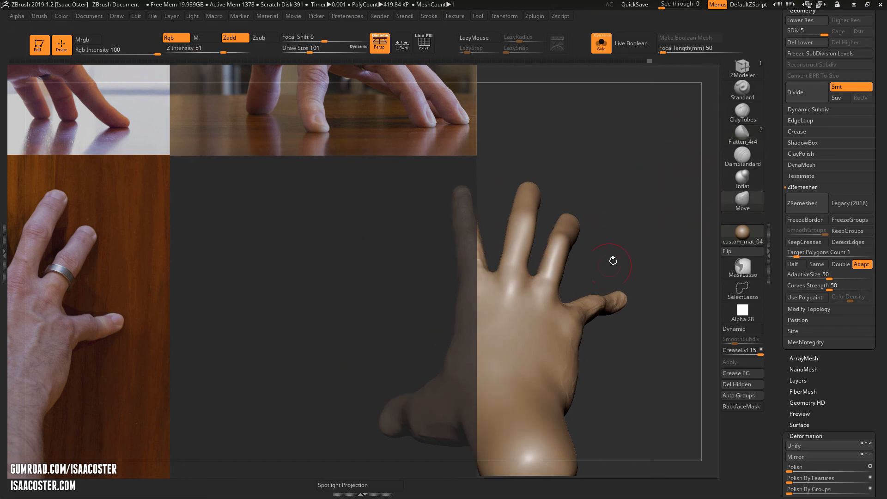
pyautogui.moveTo(613, 260); pyautogui.dragTo(621, 249)
pyautogui.press('s')
pyautogui.moveTo(612, 293); pyautogui.dragTo(616, 291)
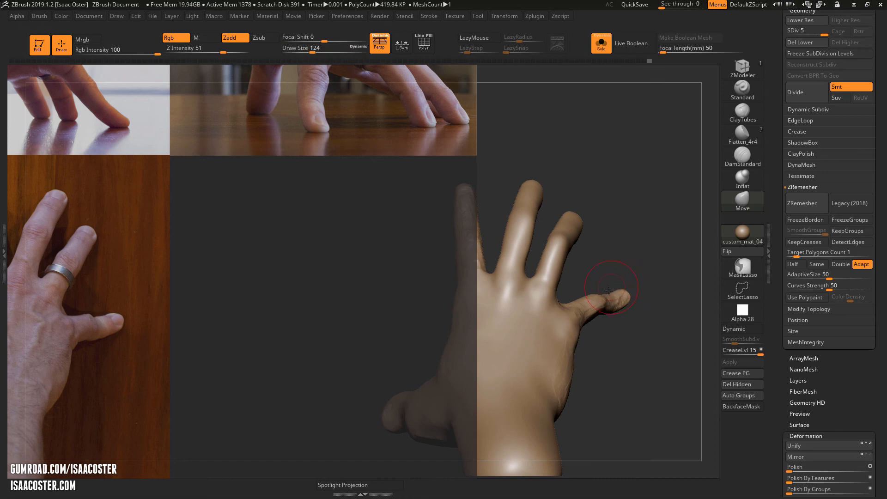
# Shape the little finger's middle knuckle and fingertip with the Move brush, using draw sizes from 46 to 71
pyautogui.keyDown('alt'); pyautogui.moveTo(587, 261); pyautogui.dragTo(588, 292); pyautogui.keyUp('alt')
pyautogui.press('s')
pyautogui.press('s')
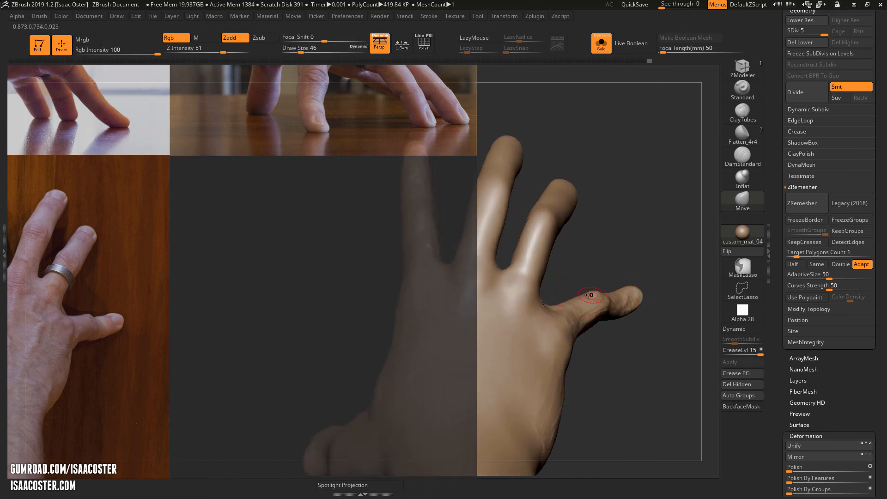
pyautogui.press('s')
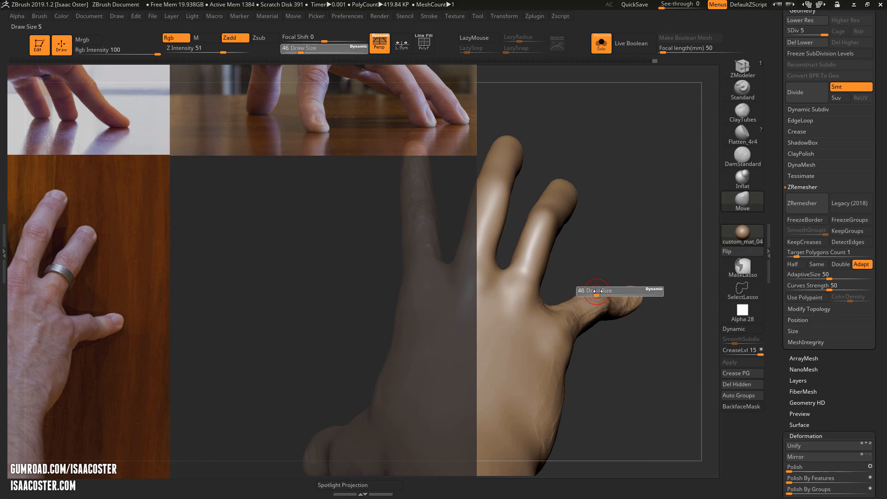
pyautogui.moveTo(599, 291); pyautogui.dragTo(587, 292)
pyautogui.press(']')
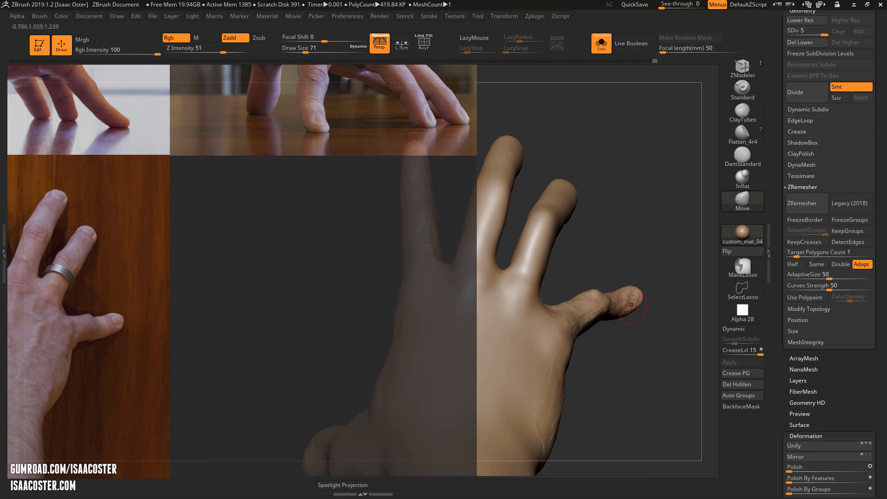
# Build up the knuckle and segments of the little finger using ClayTubes at draw size 37
pyautogui.press('s')
pyautogui.moveTo(631, 276); pyautogui.dragTo(624, 292)
pyautogui.moveTo(612, 291)
pyautogui.mouseDown(button='right')
pyautogui.moveTo(633, 198)
pyautogui.moveTo(613, 173)
pyautogui.moveTo(557, 240)
pyautogui.moveTo(550, 303)
pyautogui.moveTo(552, 291)
pyautogui.mouseUp(button='right')
pyautogui.press('s')
pyautogui.moveTo(557, 291); pyautogui.dragTo(551, 291)
pyautogui.moveTo(551, 290)
pyautogui.mouseDown(button='right')
pyautogui.moveTo(578, 278)
pyautogui.moveTo(653, 386)
pyautogui.moveTo(600, 364)
pyautogui.moveTo(571, 291)
pyautogui.mouseUp(button='right')
pyautogui.click(737, 108)
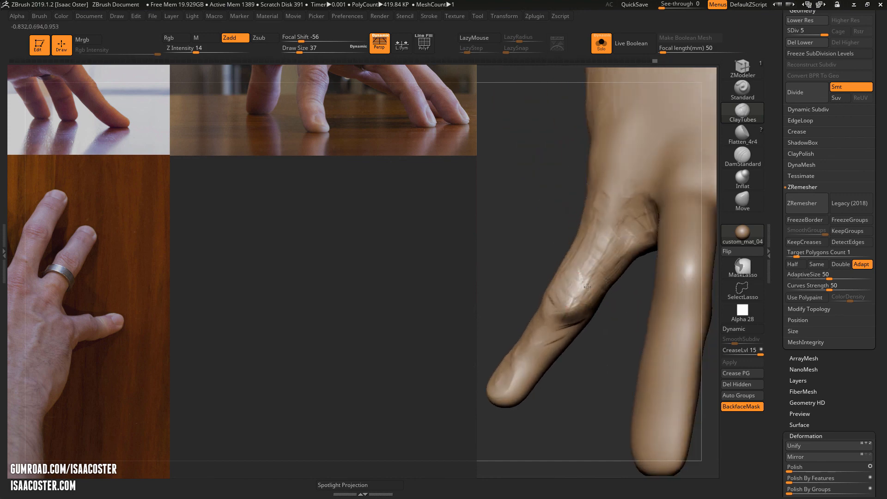
pyautogui.moveTo(587, 287); pyautogui.dragTo(571, 321, button='right')
pyautogui.moveTo(552, 350); pyautogui.dragTo(561, 325, button='right')
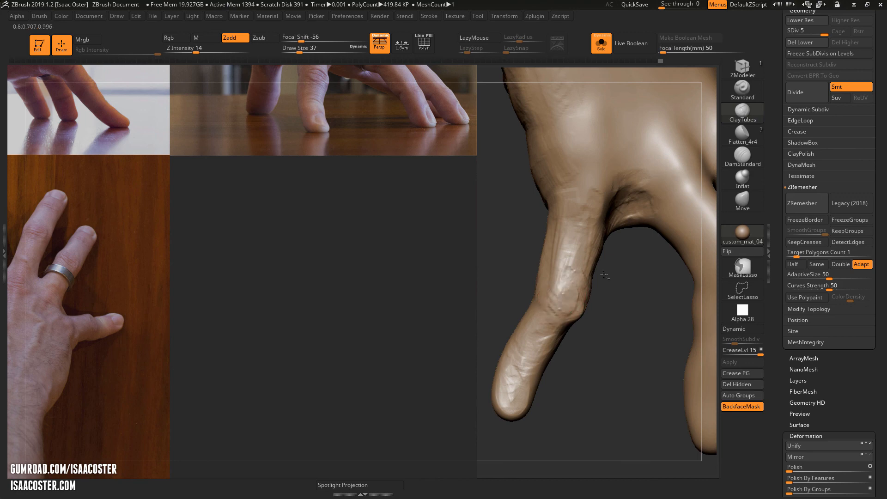
pyautogui.moveTo(605, 275)
pyautogui.mouseDown(button='right')
pyautogui.moveTo(577, 315)
pyautogui.moveTo(609, 317)
pyautogui.moveTo(661, 349)
pyautogui.moveTo(558, 242)
pyautogui.moveTo(564, 258)
pyautogui.mouseUp(button='right')
# Add ClayTubes strokes at draw size 59 around the base of the little finger on its outer and palm sides
pyautogui.press('s')
pyautogui.press('s')
pyautogui.moveTo(529, 239); pyautogui.dragTo(533, 240)
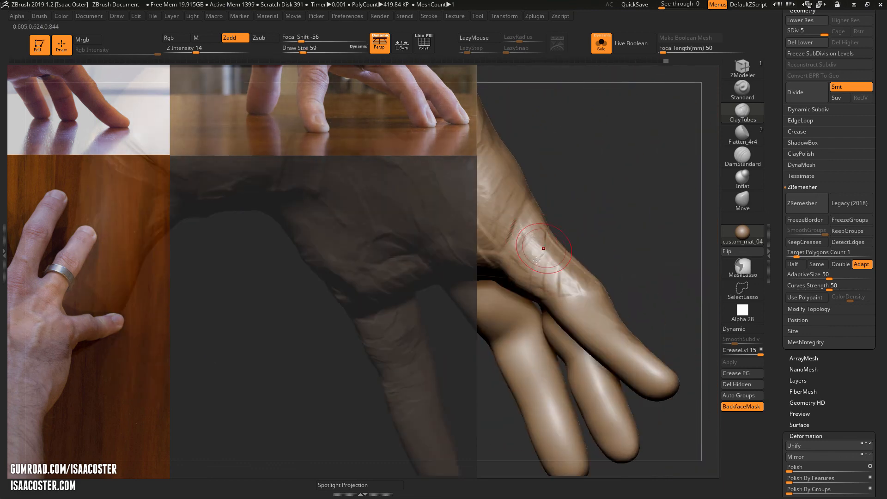
pyautogui.moveTo(613, 236); pyautogui.dragTo(563, 291, button='right')
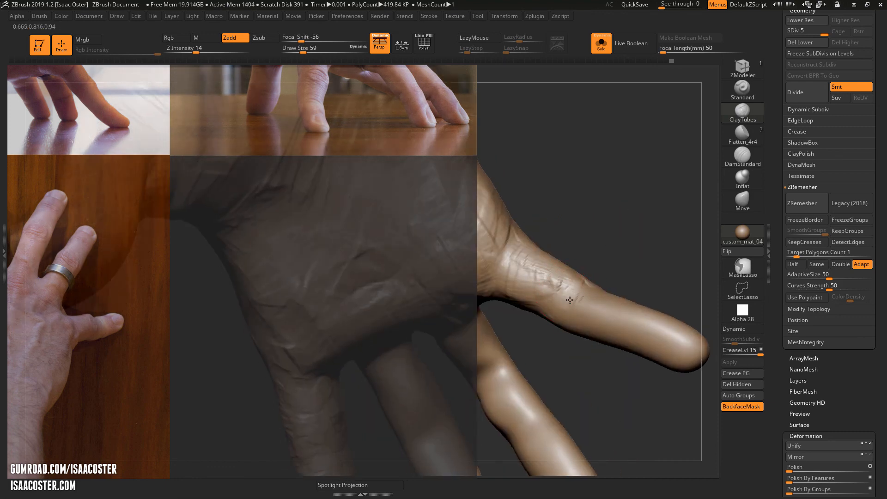
pyautogui.moveTo(603, 245); pyautogui.dragTo(552, 300, button='right')
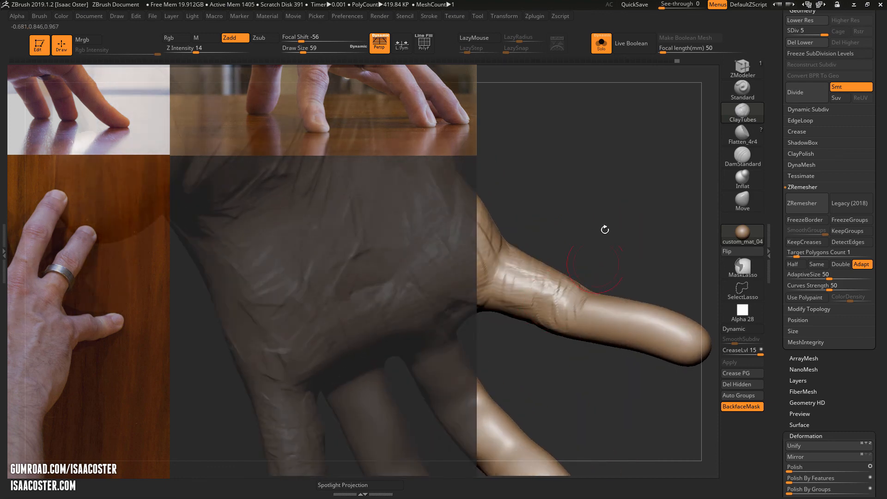
pyautogui.moveTo(605, 229); pyautogui.dragTo(396, 333, button='right')
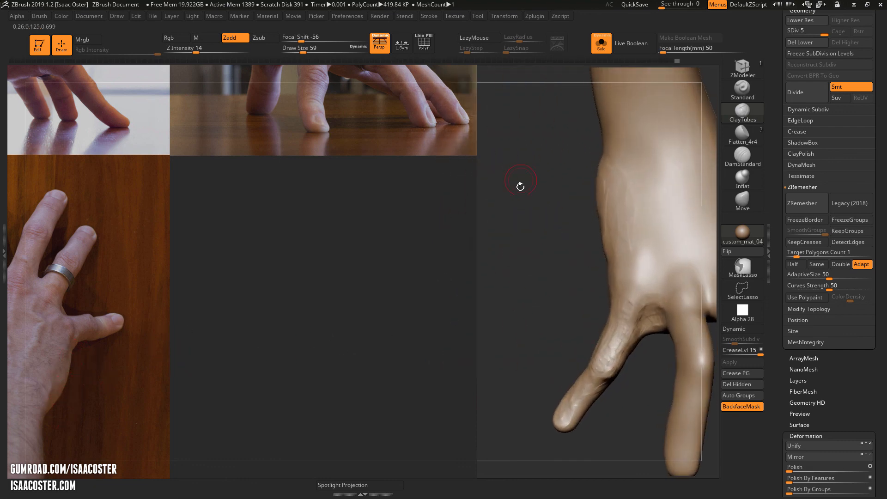
# Build up the little-finger edge of the palm with ClayTubes at draw size 90
pyautogui.moveTo(521, 186)
pyautogui.mouseDown(button='right')
pyautogui.moveTo(520, 261)
pyautogui.moveTo(580, 214)
pyautogui.moveTo(595, 217)
pyautogui.mouseUp(button='right')
pyautogui.press('s')
pyautogui.moveTo(556, 273); pyautogui.dragTo(532, 262)
pyautogui.press('s')
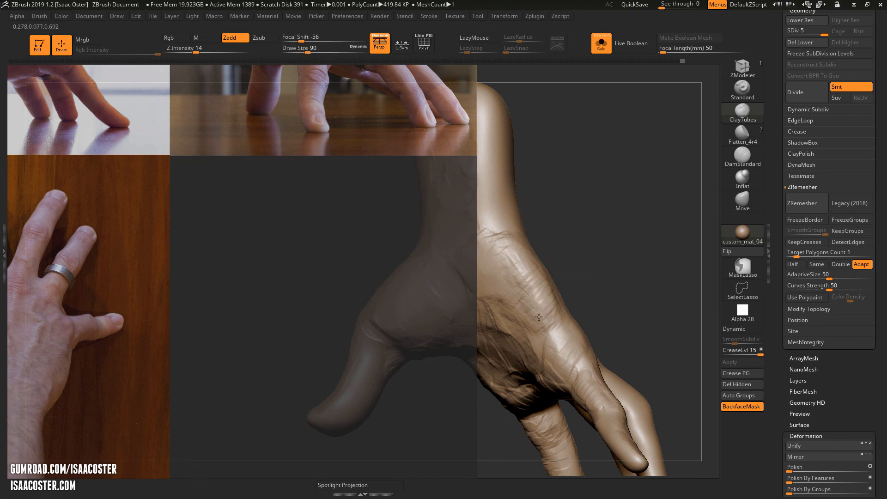
pyautogui.moveTo(545, 323); pyautogui.dragTo(642, 330, button='right')
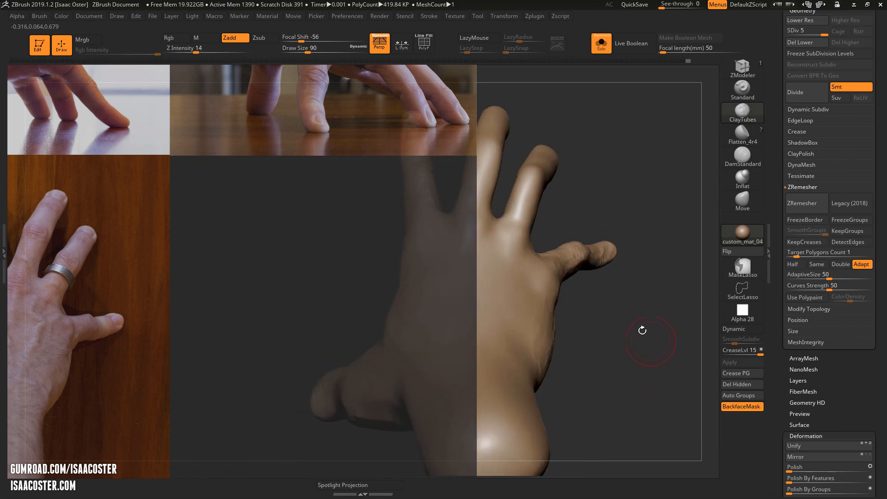
# Reshape the outline of the palm's little-finger edge with the Move brush at draw size 299
pyautogui.press('s')
pyautogui.moveTo(576, 308); pyautogui.dragTo(591, 309)
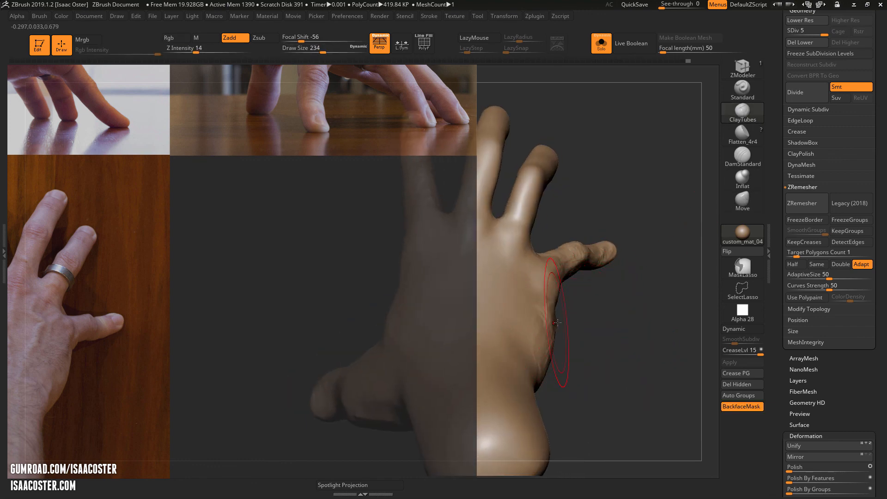
pyautogui.click(742, 202)
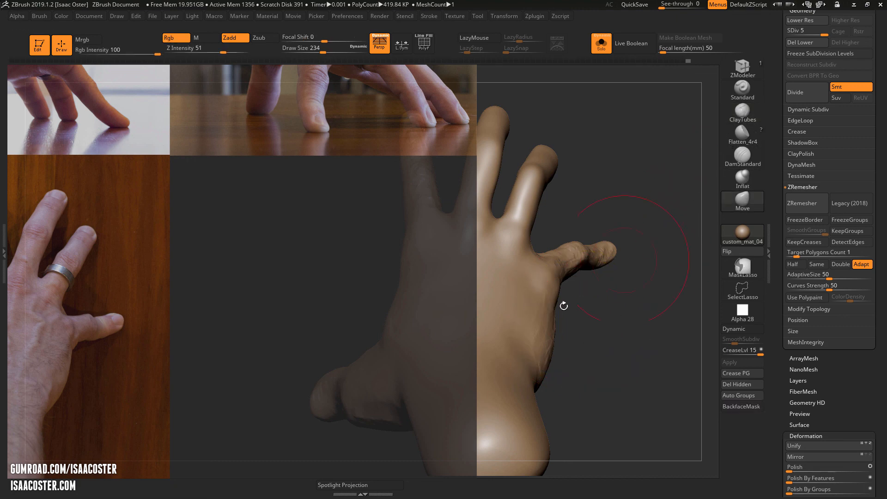
pyautogui.press('s')
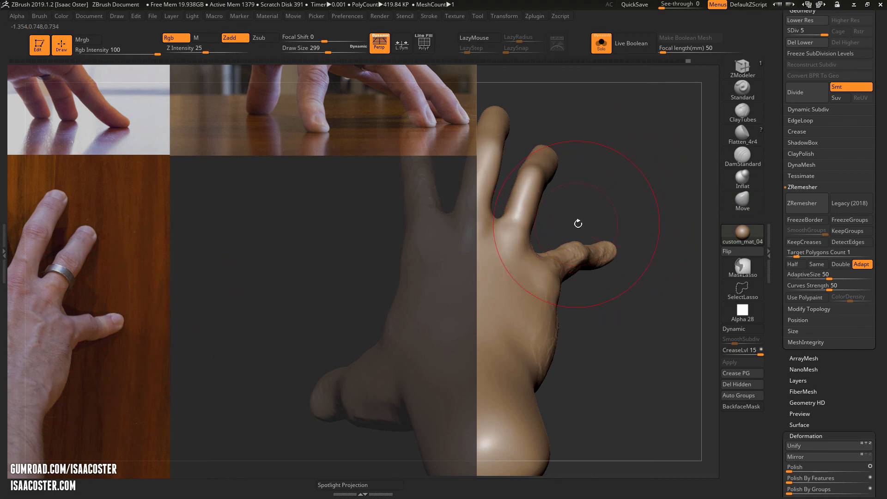
# Lower the mesh to subdivision level 1 and lasso-mask everything except the little finger
pyautogui.hotkey('shift', 'd')
pyautogui.hotkey('shift', 'd')
pyautogui.hotkey('shift', 'd')
pyautogui.hotkey('shift', 'd')
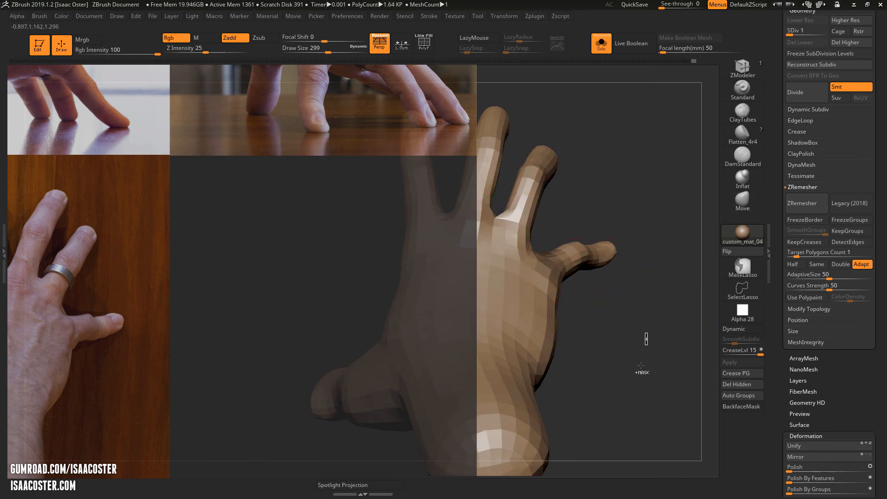
pyautogui.keyDown('ctrl'); pyautogui.click(749, 272); pyautogui.keyUp('ctrl')
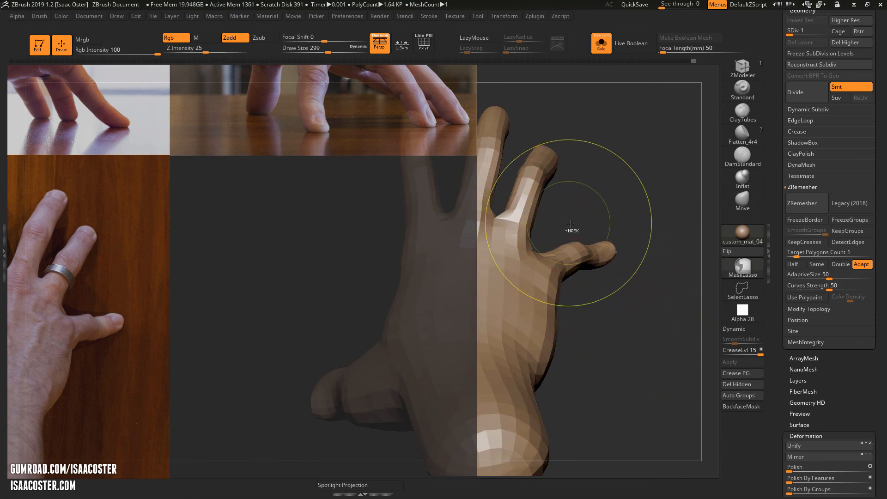
pyautogui.moveTo(571, 224)
pyautogui.keyDown('ctrl'); pyautogui.mouseDown()
pyautogui.moveTo(523, 253)
pyautogui.moveTo(638, 268)
pyautogui.moveTo(634, 215)
pyautogui.mouseUp(); pyautogui.keyUp('ctrl')
pyautogui.keyDown('ctrl'); pyautogui.click(627, 205); pyautogui.keyUp('ctrl')
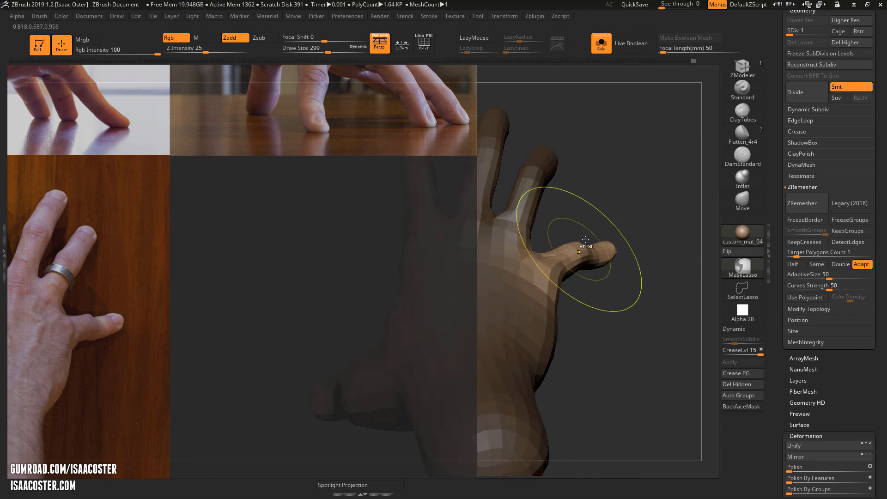
# Move the little finger outward from the hand along a horizontal transpose line, and clear the mask
pyautogui.press('w')
pyautogui.press('y')
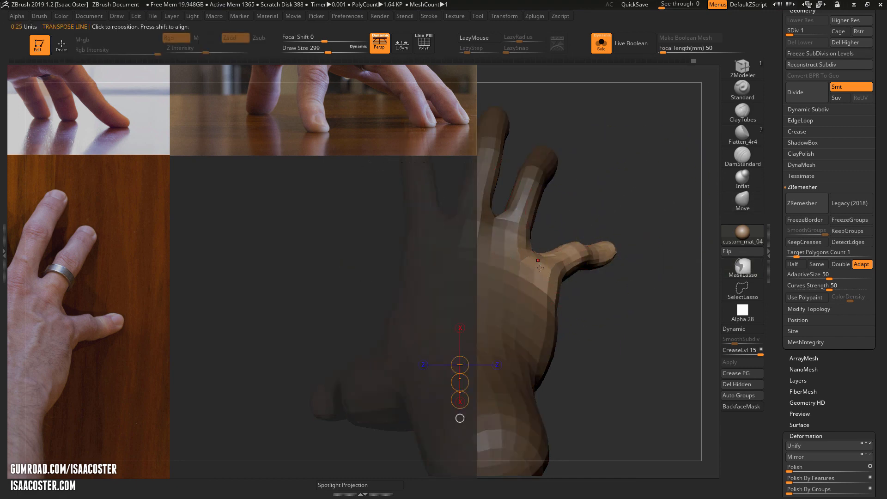
pyautogui.keyDown('shift'); pyautogui.moveTo(549, 279); pyautogui.dragTo(656, 279); pyautogui.keyUp('shift')
pyautogui.moveTo(602, 279); pyautogui.dragTo(677, 277)
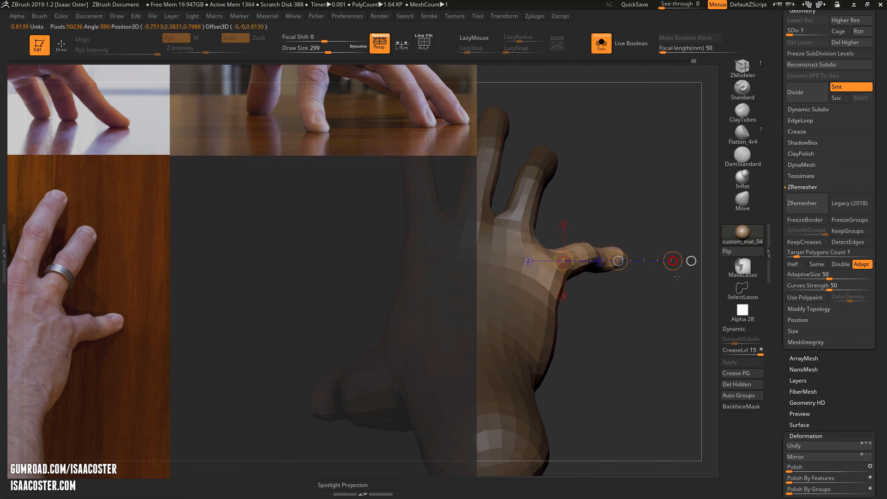
pyautogui.keyDown('ctrl'); pyautogui.moveTo(637, 347); pyautogui.dragTo(628, 390); pyautogui.keyUp('ctrl')
pyautogui.keyDown('alt'); pyautogui.moveTo(628, 390); pyautogui.dragTo(676, 334); pyautogui.keyUp('alt')
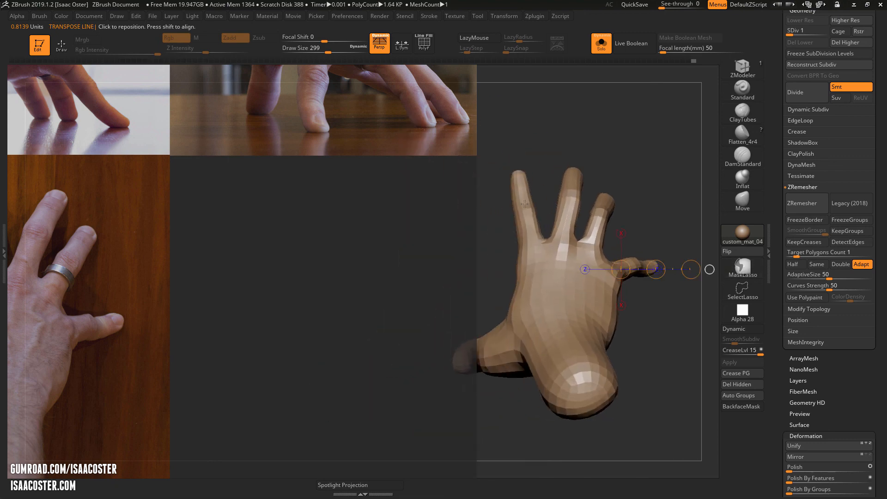
# Refine the overall form of the low-resolution hand with the Move brush at draw size 163
pyautogui.press('q')
pyautogui.moveTo(629, 145); pyautogui.dragTo(662, 155)
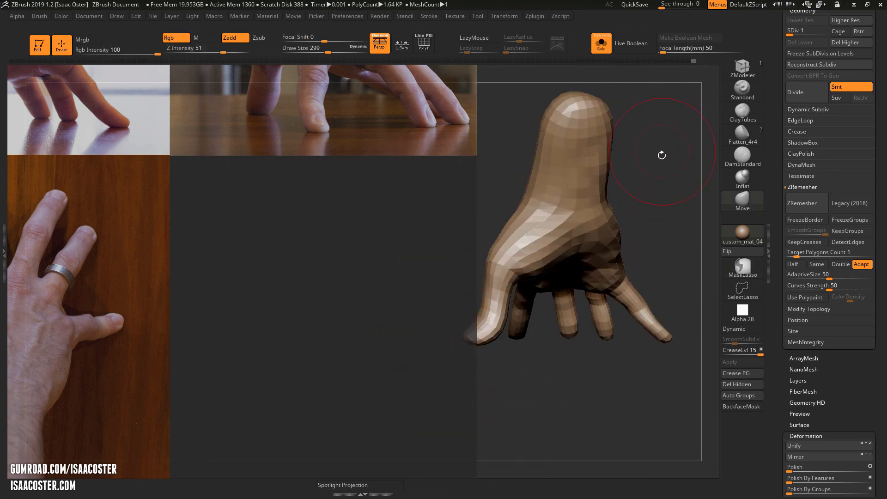
pyautogui.moveTo(673, 218); pyautogui.dragTo(750, 218)
pyautogui.keyDown('alt'); pyautogui.moveTo(569, 208); pyautogui.dragTo(475, 242); pyautogui.keyUp('alt')
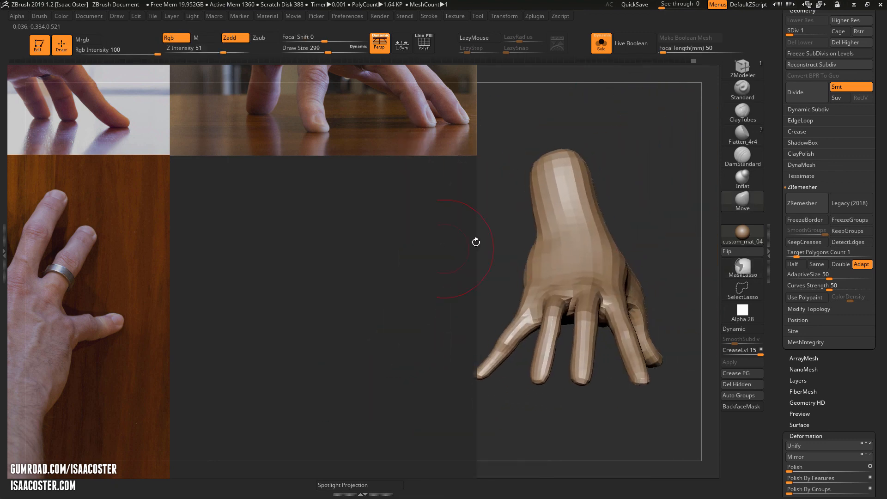
pyautogui.press('s')
pyautogui.click(478, 249)
pyautogui.keyDown('alt'); pyautogui.moveTo(645, 205); pyautogui.dragTo(666, 231); pyautogui.keyUp('alt')
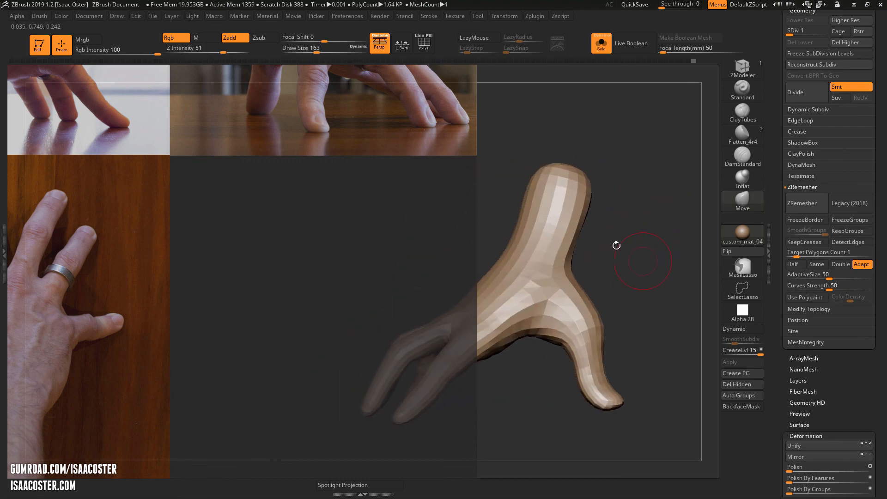